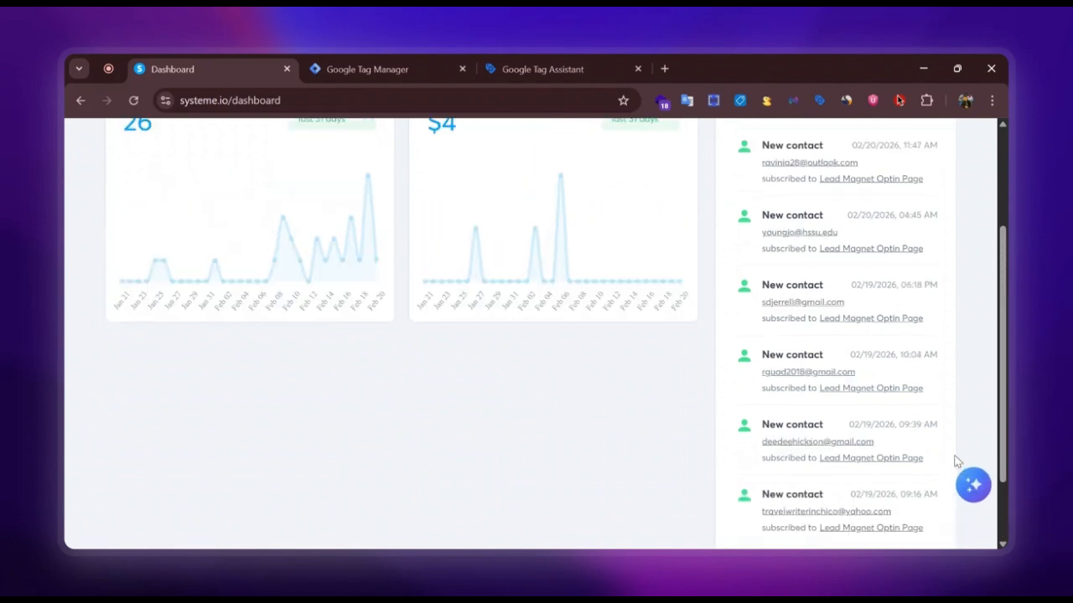
Open the Lead Magnet sales funnel and start editing its Lead Magnet Optin Page.
{"action": "mouse_move", "coordinate": [493, 145]}
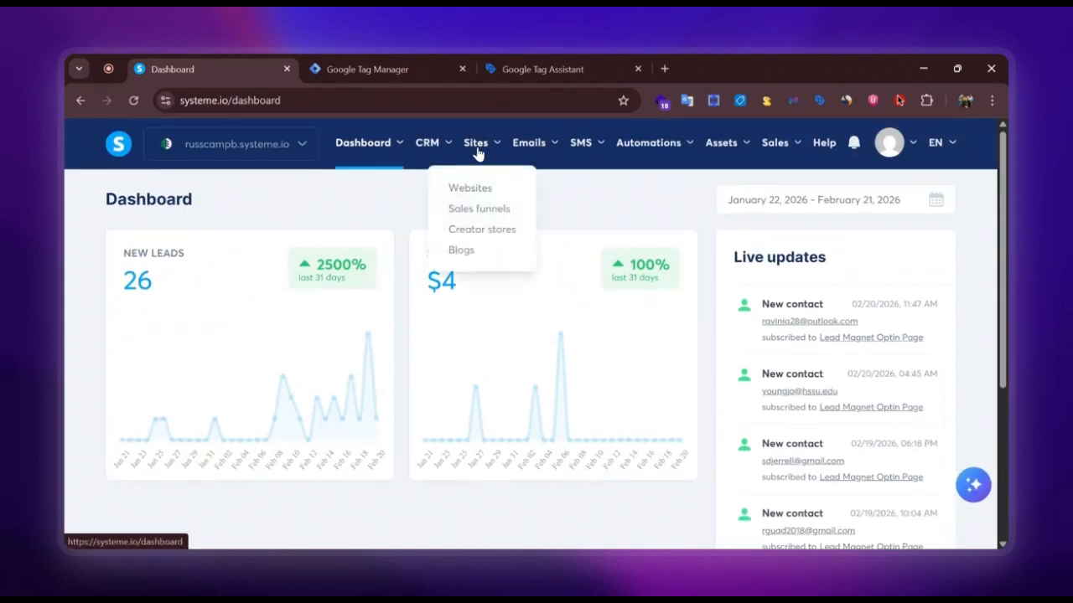
{"action": "left_click", "coordinate": [474, 210]}
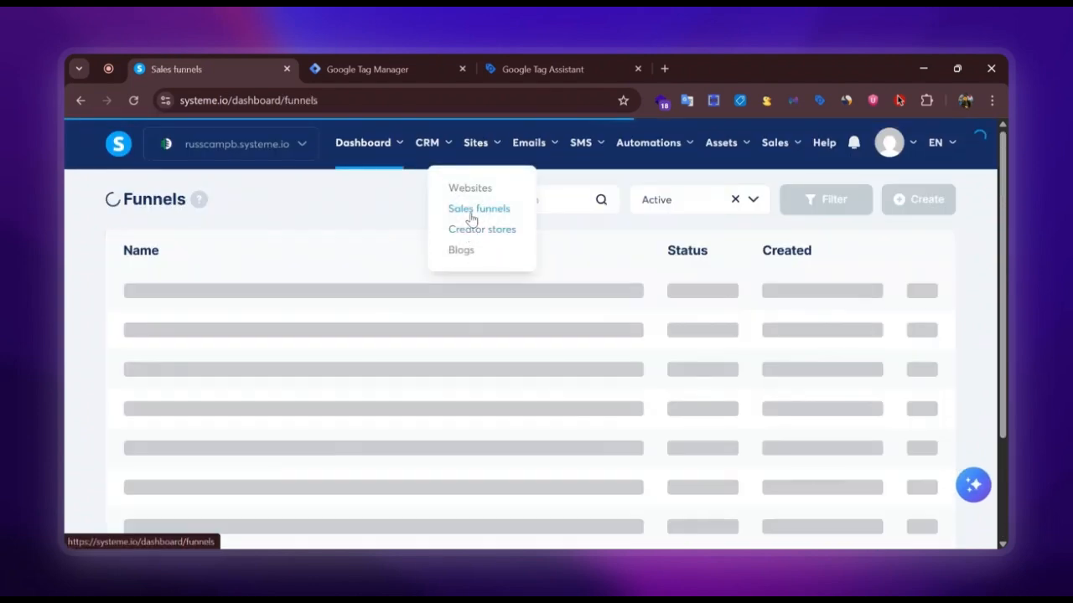
{"action": "scroll", "coordinate": [201, 369], "scroll_direction": "down", "scroll_amount": 1}
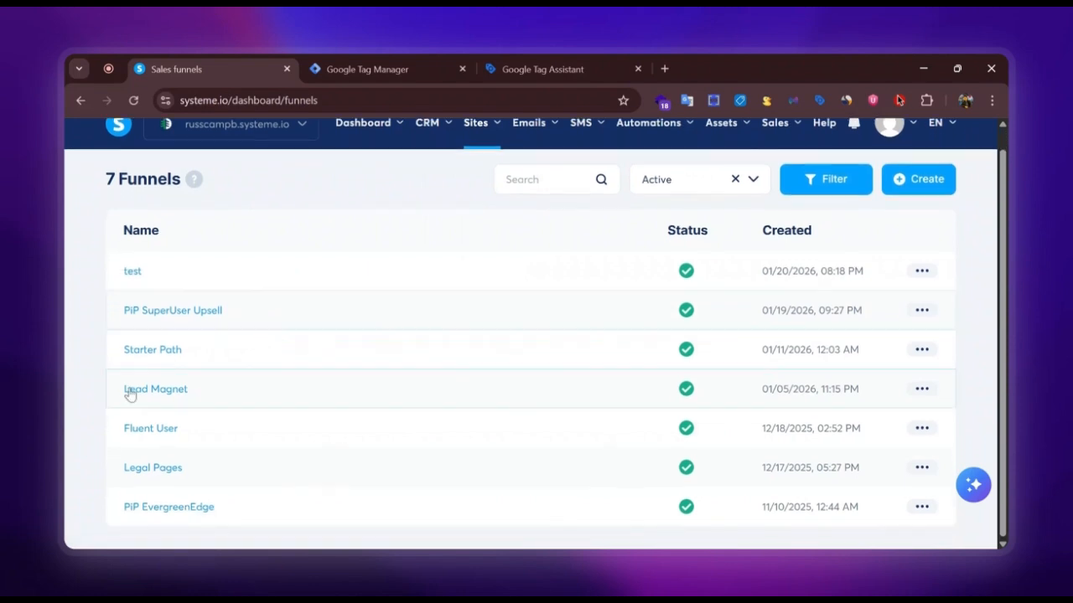
{"action": "left_click", "coordinate": [97, 394]}
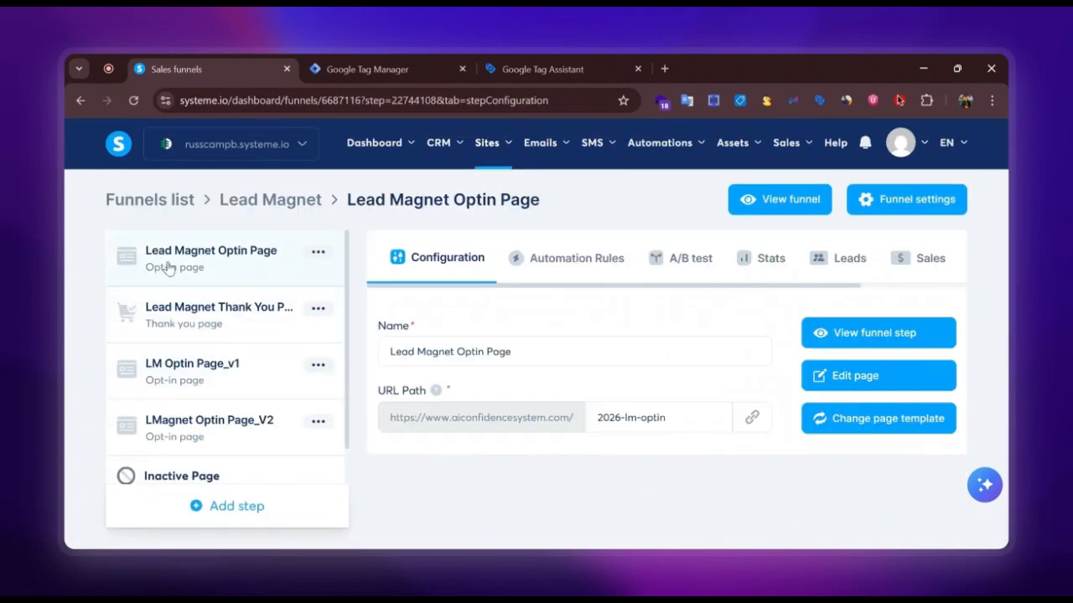
{"action": "left_click", "coordinate": [852, 379]}
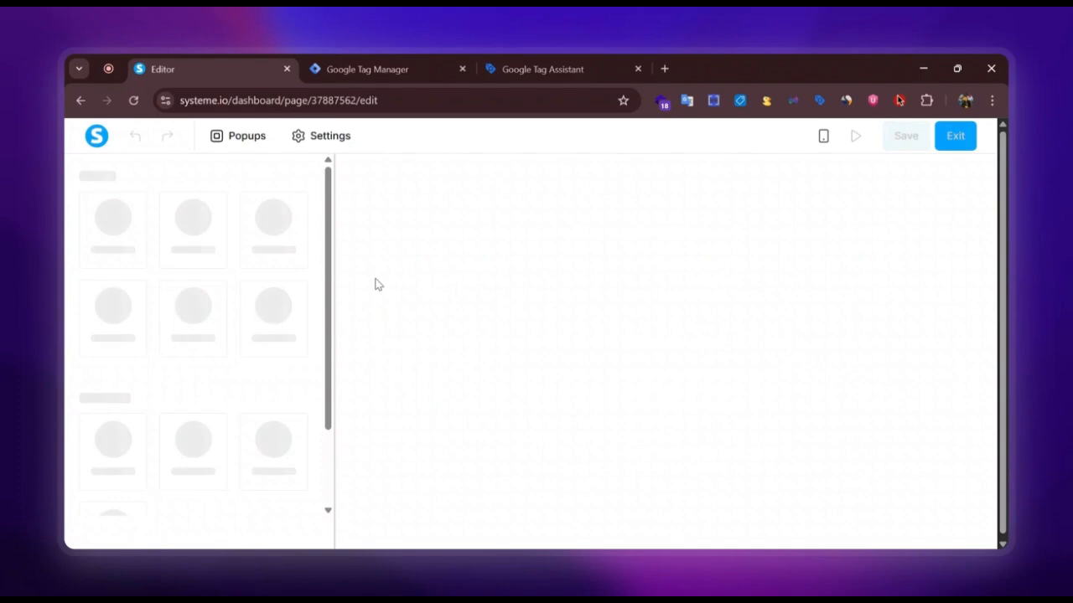
In the optin page's settings, set the Facebook tracking event to None and save the page.
{"action": "left_click", "coordinate": [319, 136]}
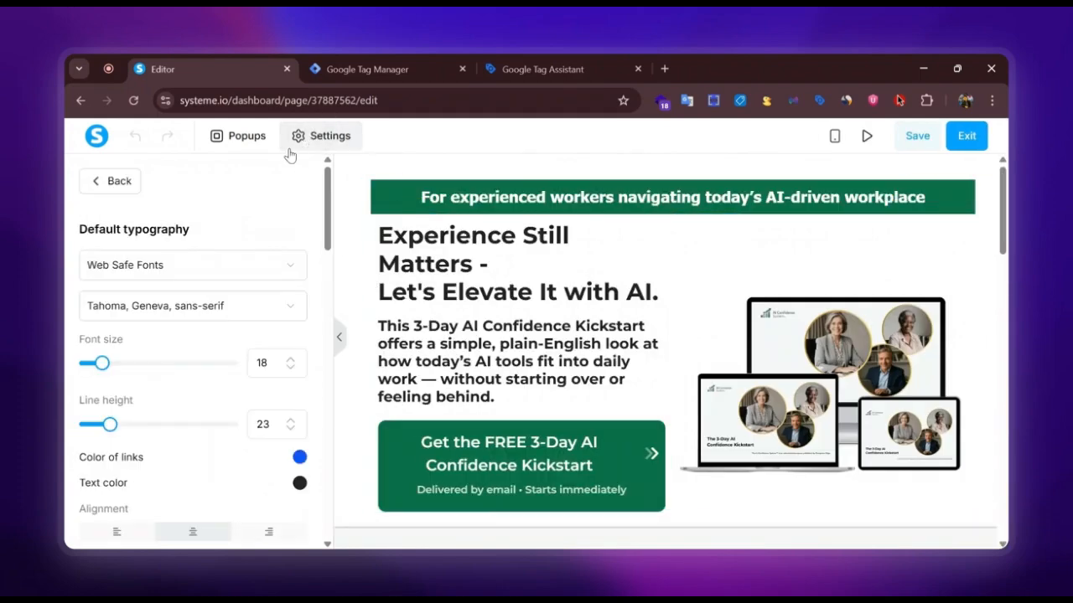
{"action": "scroll", "coordinate": [284, 251], "scroll_direction": "down", "scroll_amount": 15}
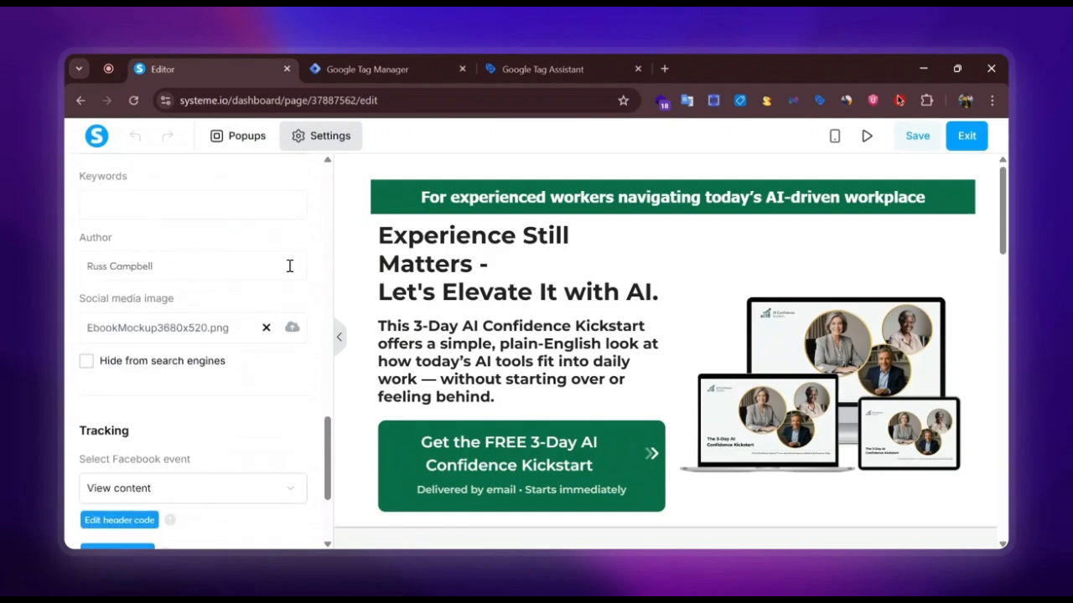
{"action": "scroll", "coordinate": [229, 338], "scroll_direction": "down", "scroll_amount": 4}
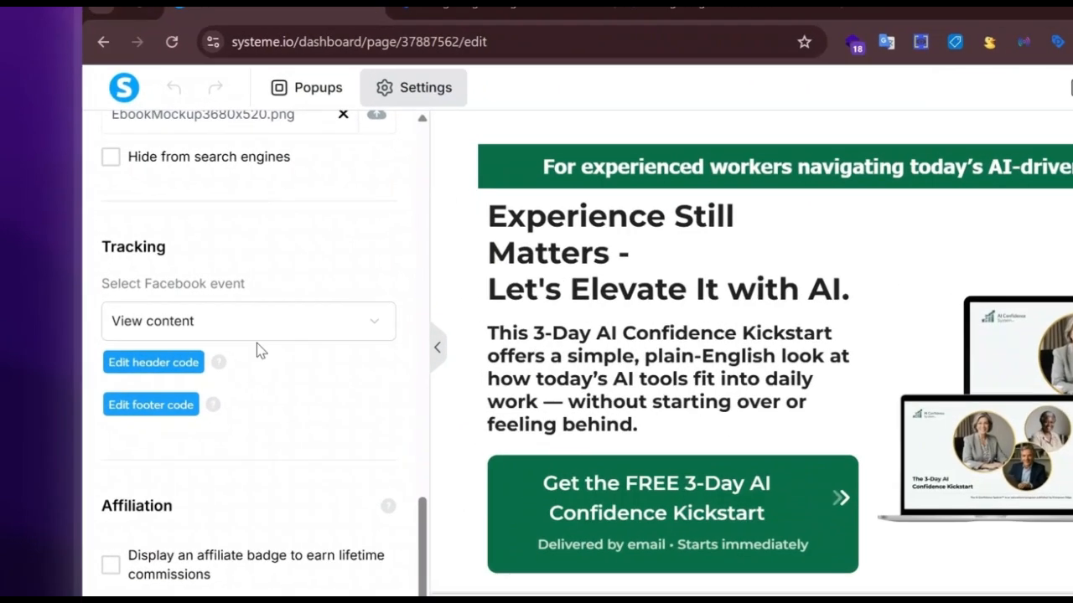
{"action": "left_click", "coordinate": [222, 318]}
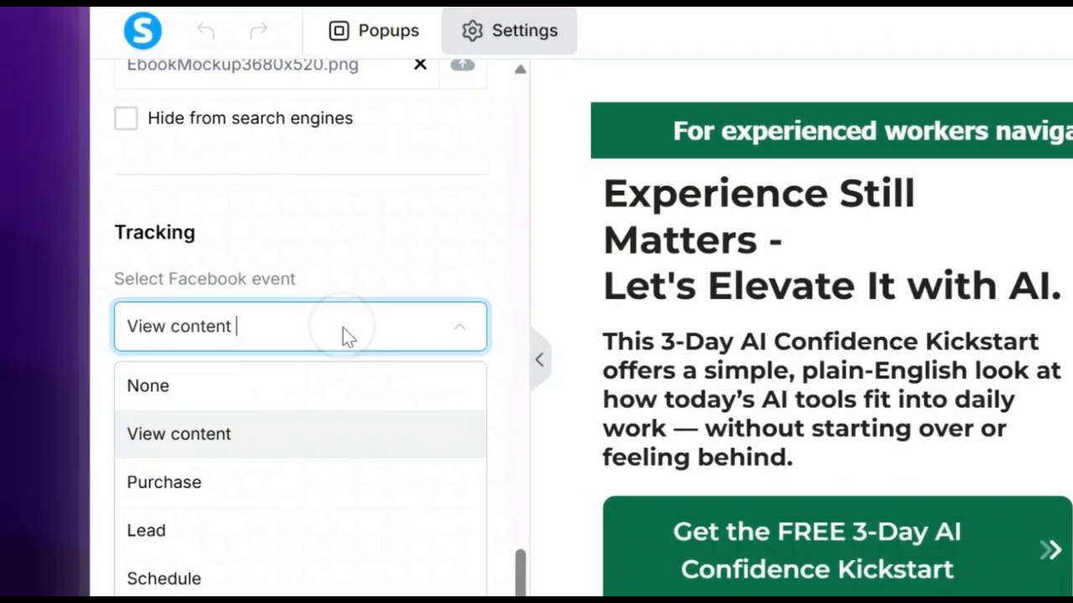
{"action": "left_click", "coordinate": [172, 355]}
{"action": "left_click", "coordinate": [542, 403]}
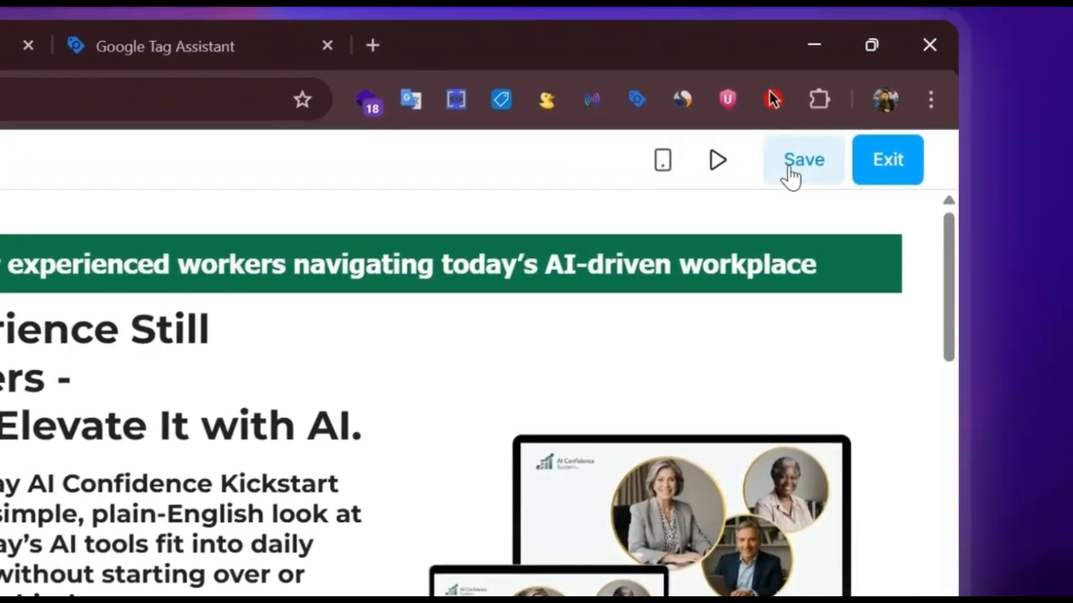
{"action": "left_click", "coordinate": [929, 137]}
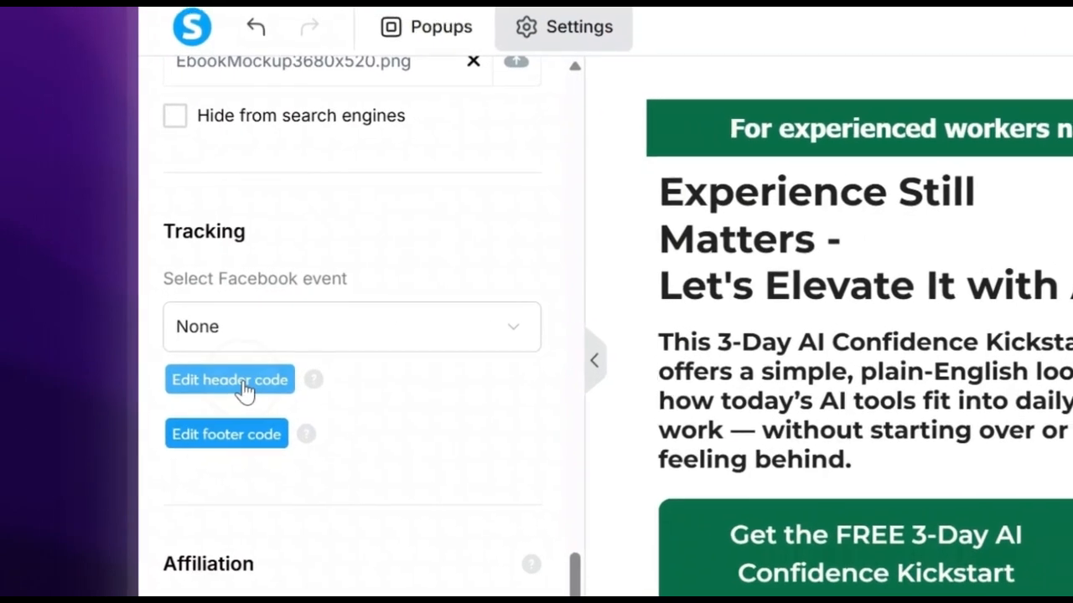
Open the header code editor and copy the head snippet from the container's Install Google Tag Manager dialog.
{"action": "left_click", "coordinate": [127, 356]}
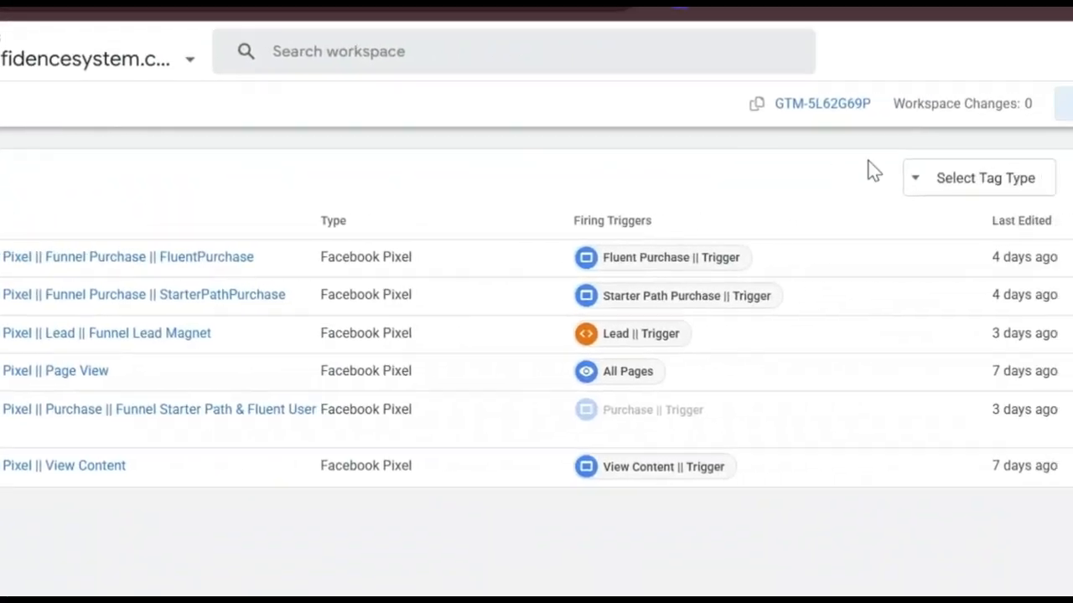
{"action": "left_click", "coordinate": [726, 109]}
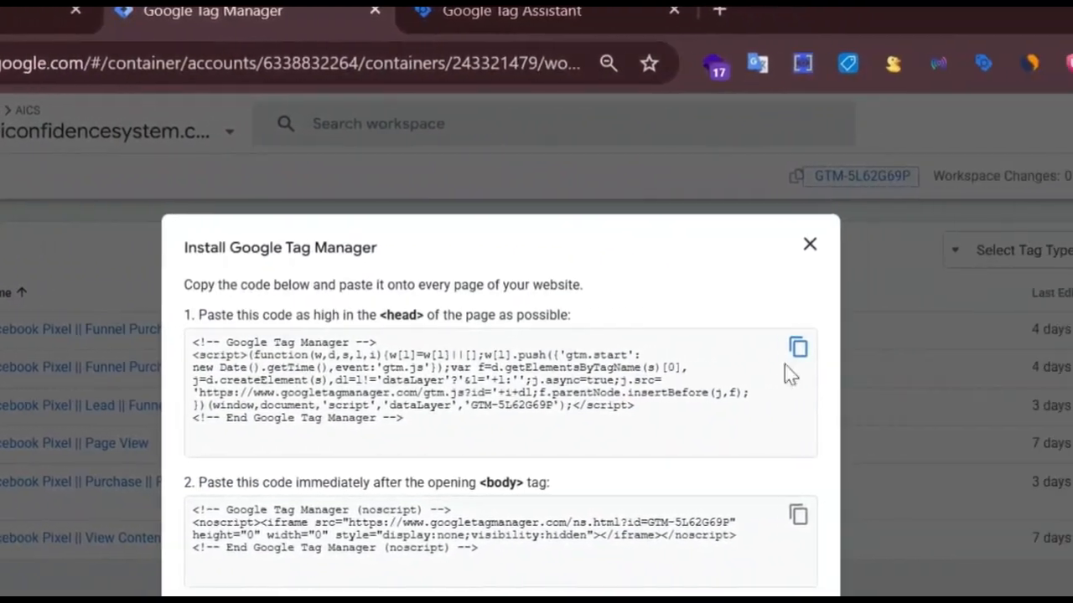
{"action": "left_click", "coordinate": [797, 347]}
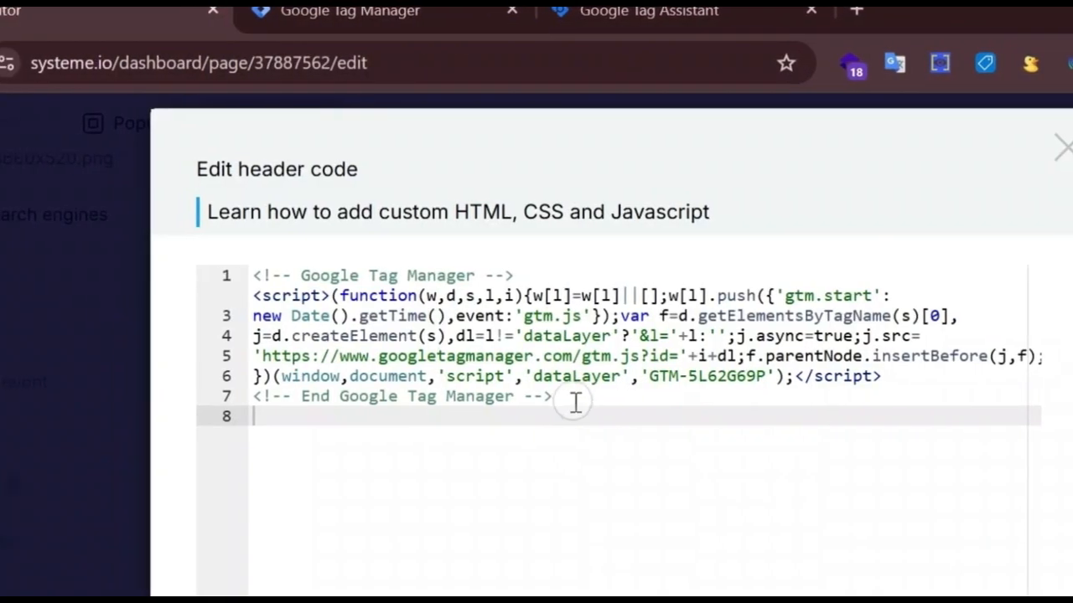
{"action": "left_click_drag", "start_coordinate": [575, 403], "coordinate": [241, 276]}
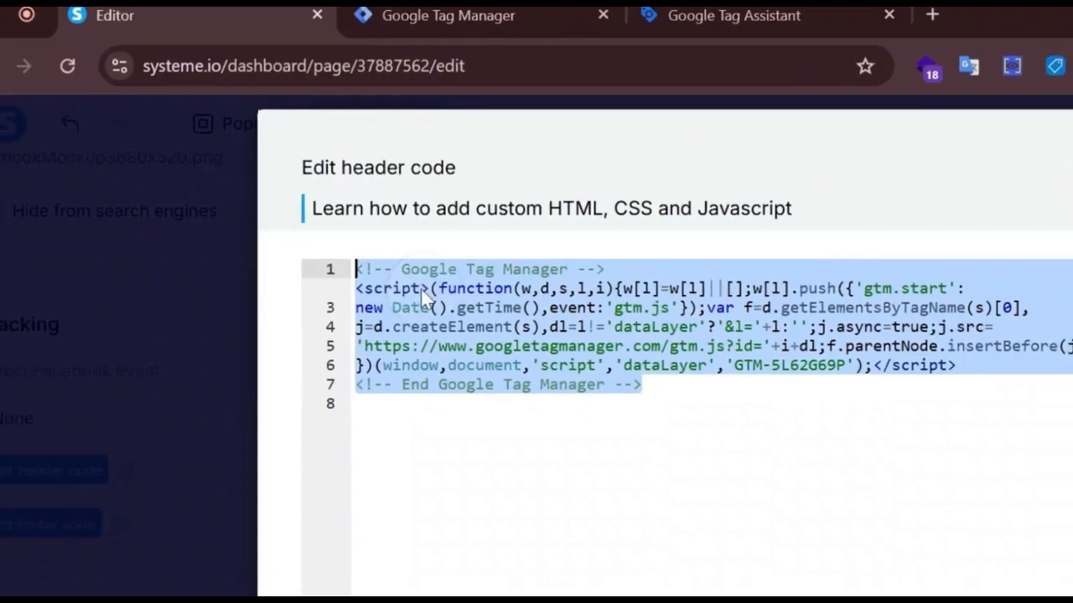
Paste the Google Tag Manager snippet into the optin page's header code, close the editor and save the page.
{"action": "right_click", "coordinate": [331, 306]}
{"action": "left_click", "coordinate": [411, 258]}
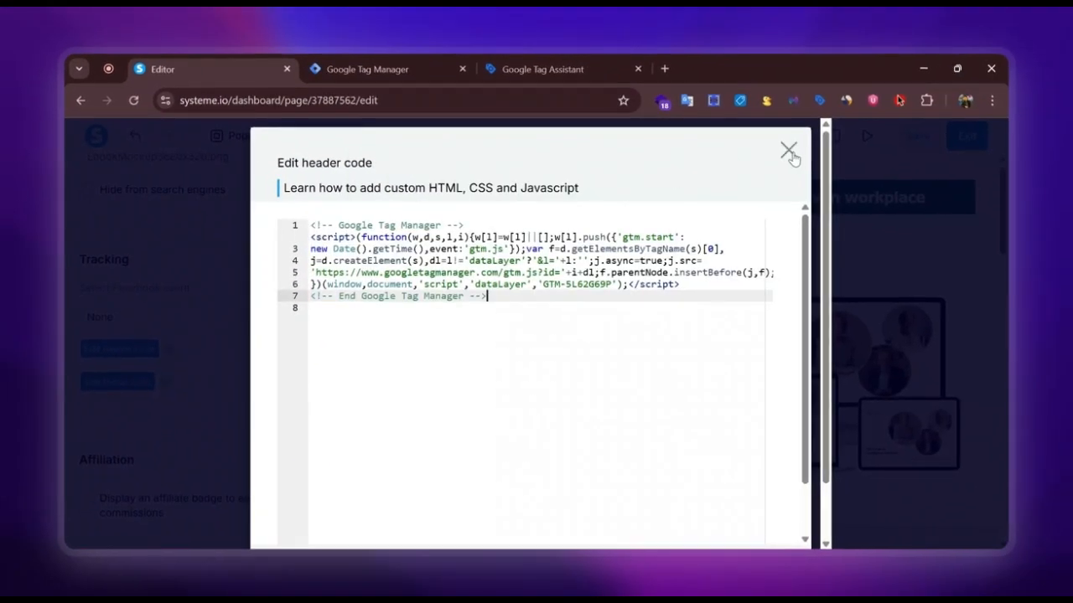
{"action": "scroll", "coordinate": [676, 436], "scroll_direction": "down", "scroll_amount": 2}
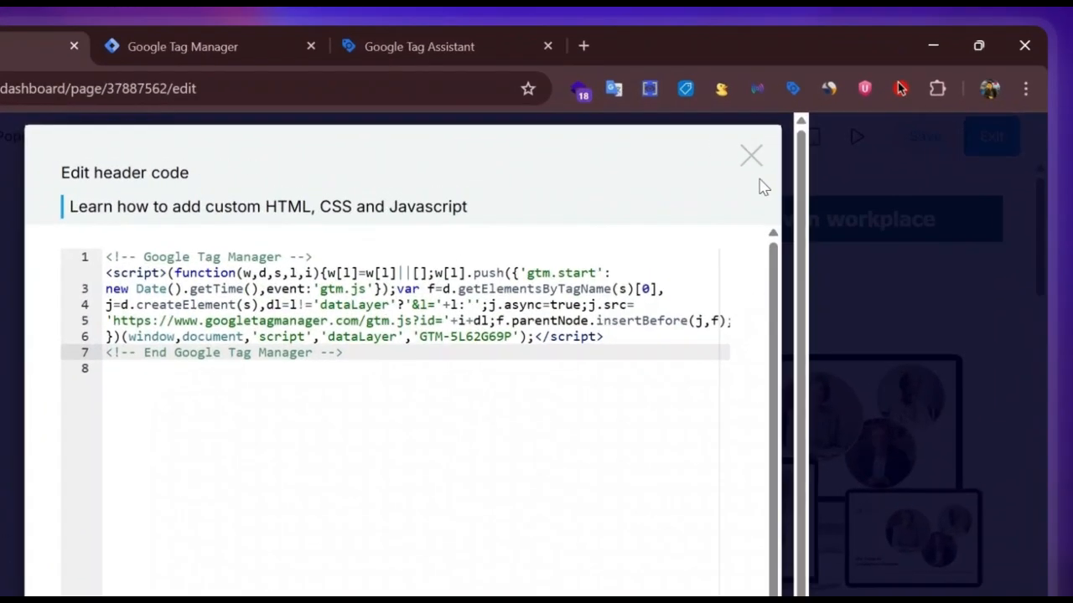
{"action": "left_click", "coordinate": [788, 151]}
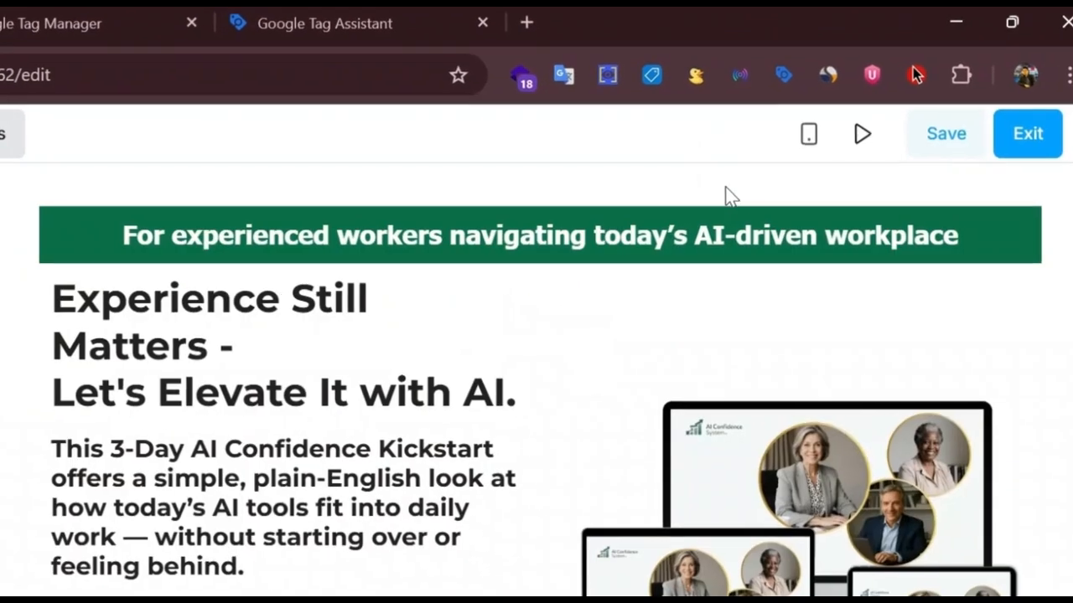
{"action": "left_click", "coordinate": [931, 135]}
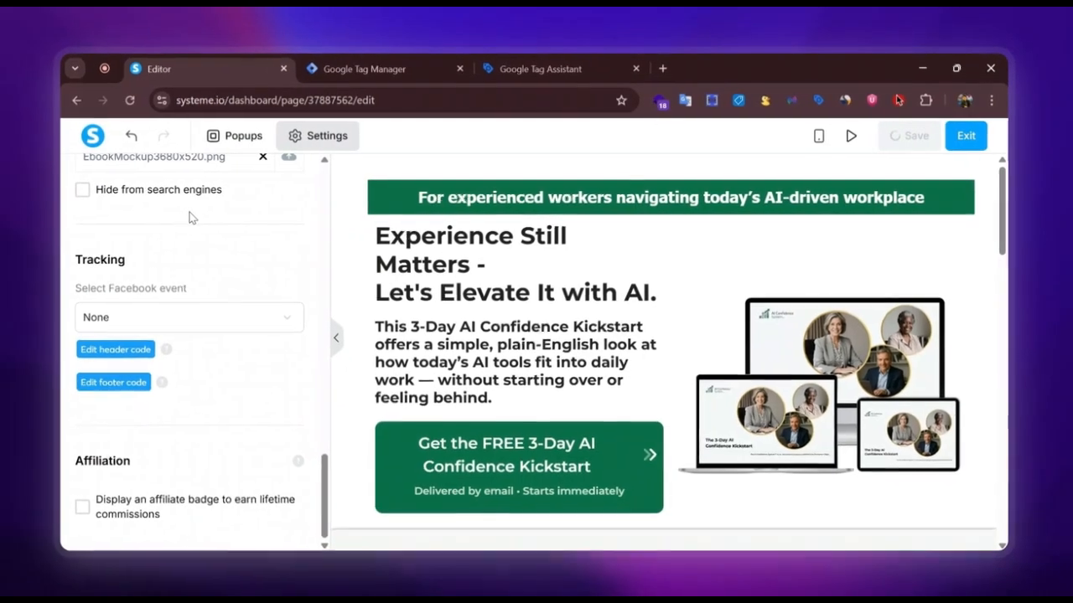
Return to the Lead Magnet funnel and open the Lead Magnet Thank You Page for editing.
{"action": "right_click", "coordinate": [78, 102]}
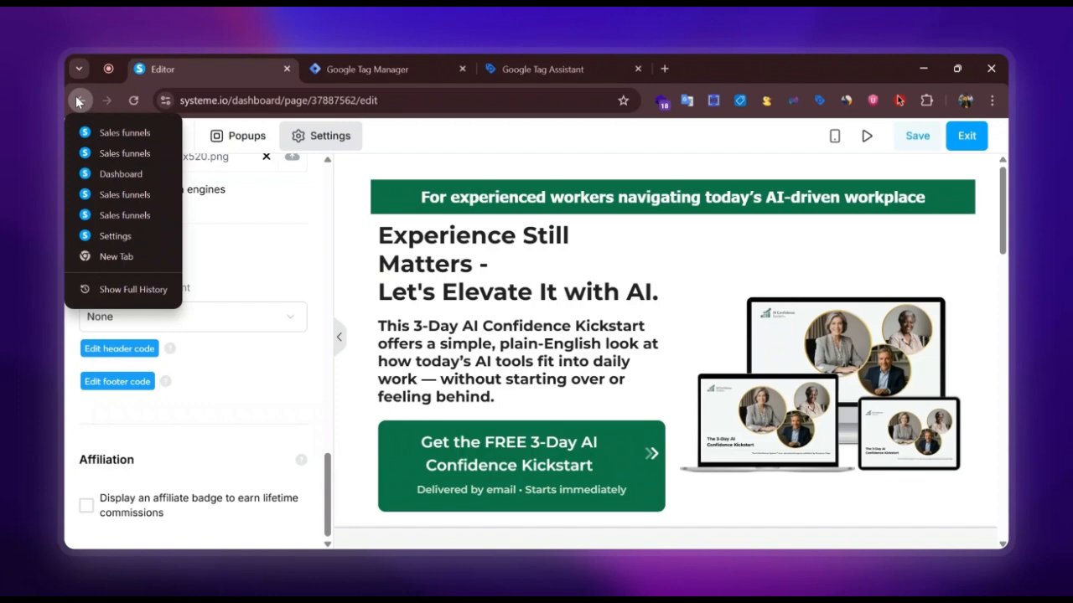
{"action": "left_click", "coordinate": [78, 102]}
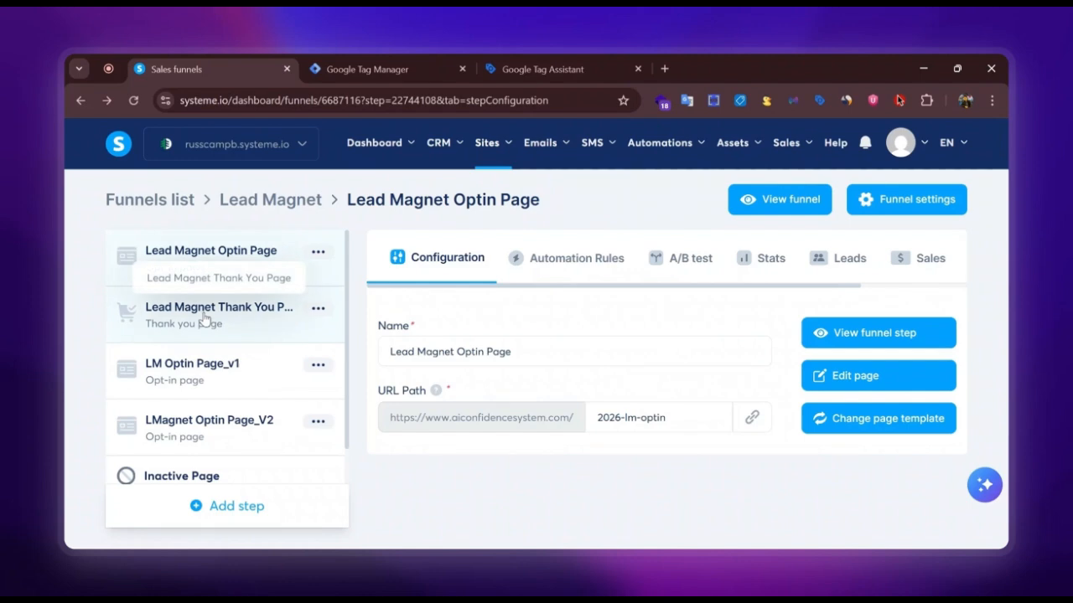
{"action": "left_click", "coordinate": [204, 317]}
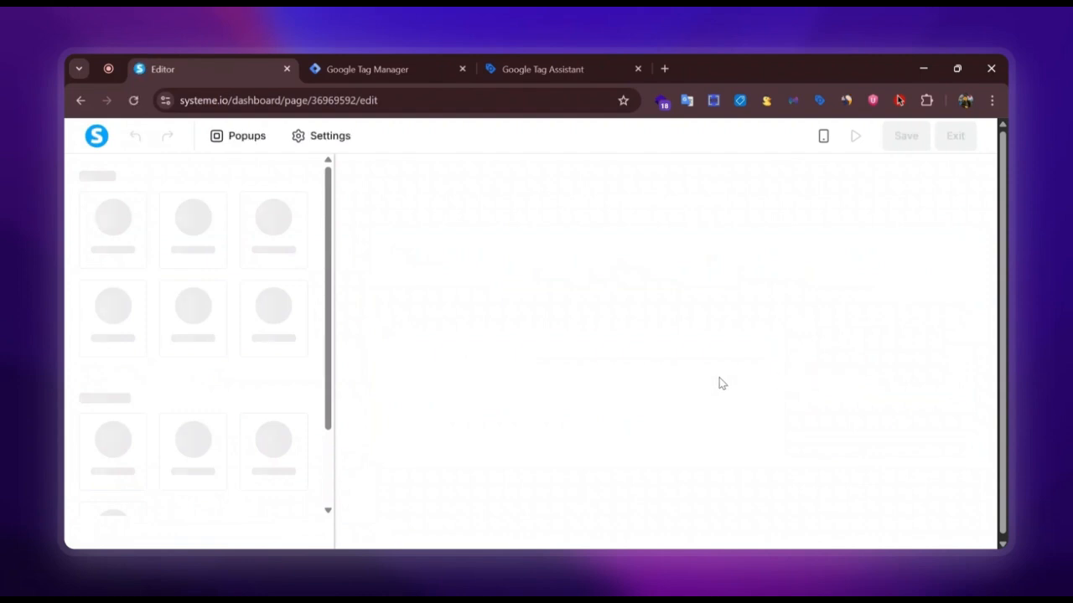
In the thank-you page's settings, set the Facebook tracking event to None and save the page.
{"action": "left_click", "coordinate": [348, 135]}
{"action": "scroll", "coordinate": [208, 318], "scroll_direction": "down", "scroll_amount": 15}
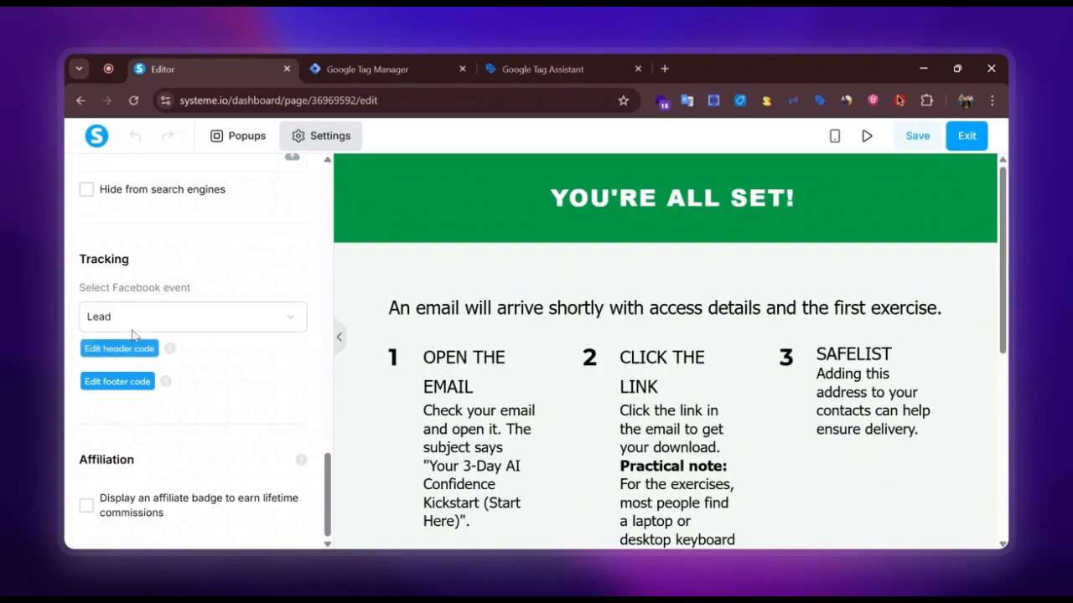
{"action": "left_click", "coordinate": [168, 316]}
{"action": "left_click", "coordinate": [146, 353]}
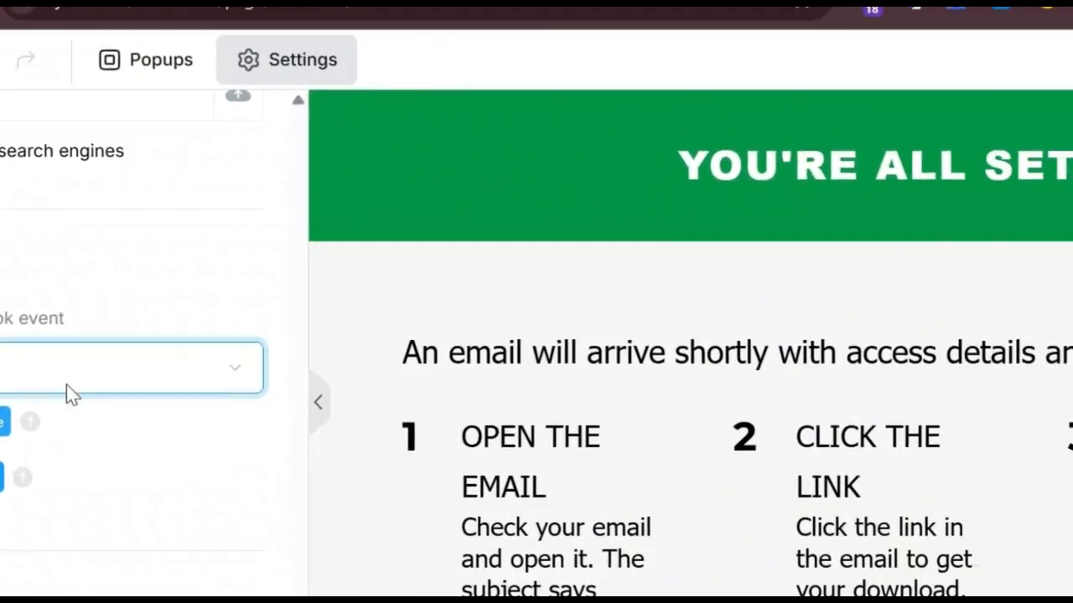
{"action": "left_click", "coordinate": [920, 136]}
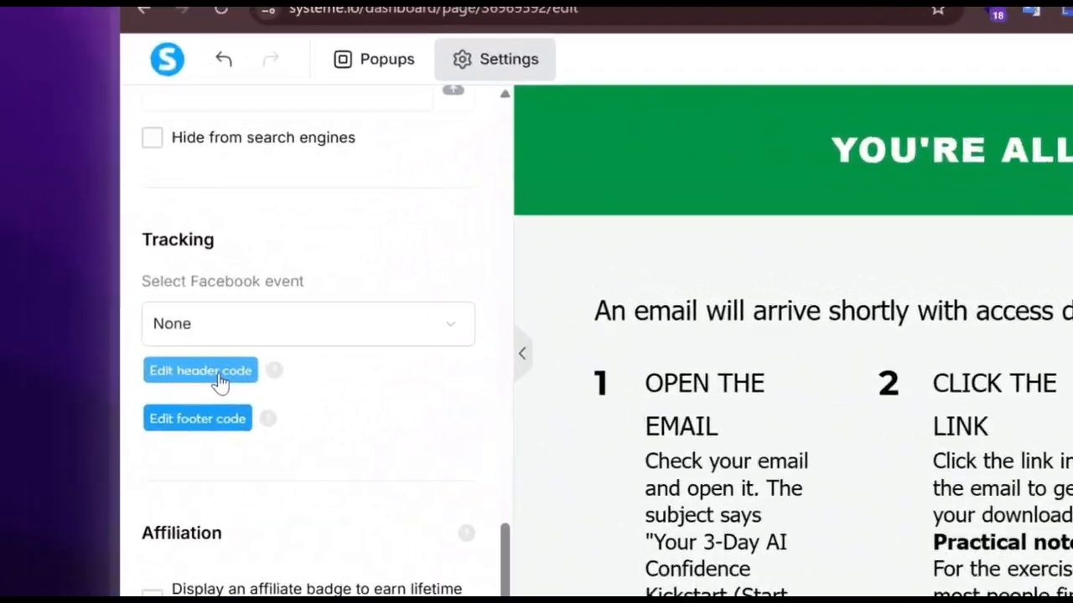
Replace the Google Tag Manager block in the thank-you page's header code with the copied snippet and close the editor.
{"action": "left_click", "coordinate": [219, 382]}
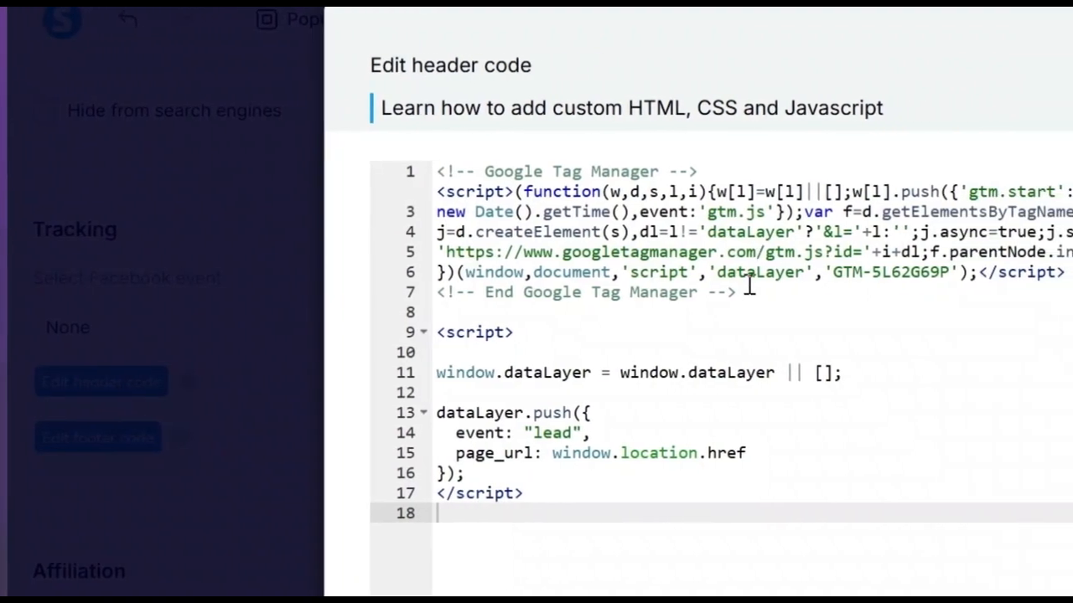
{"action": "left_click_drag", "start_coordinate": [748, 286], "coordinate": [431, 172]}
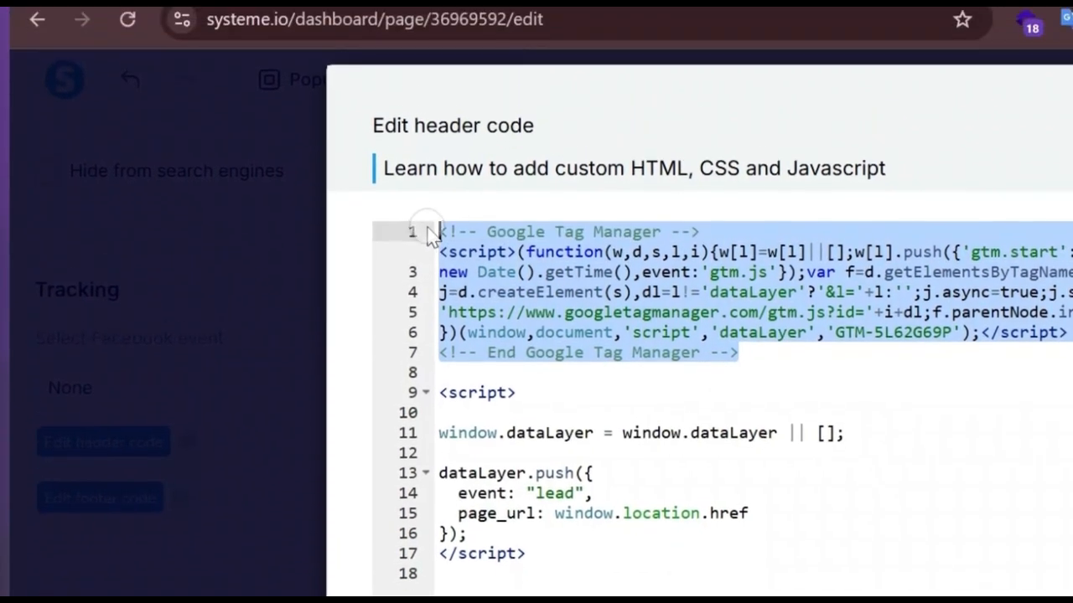
{"action": "left_click", "coordinate": [476, 25]}
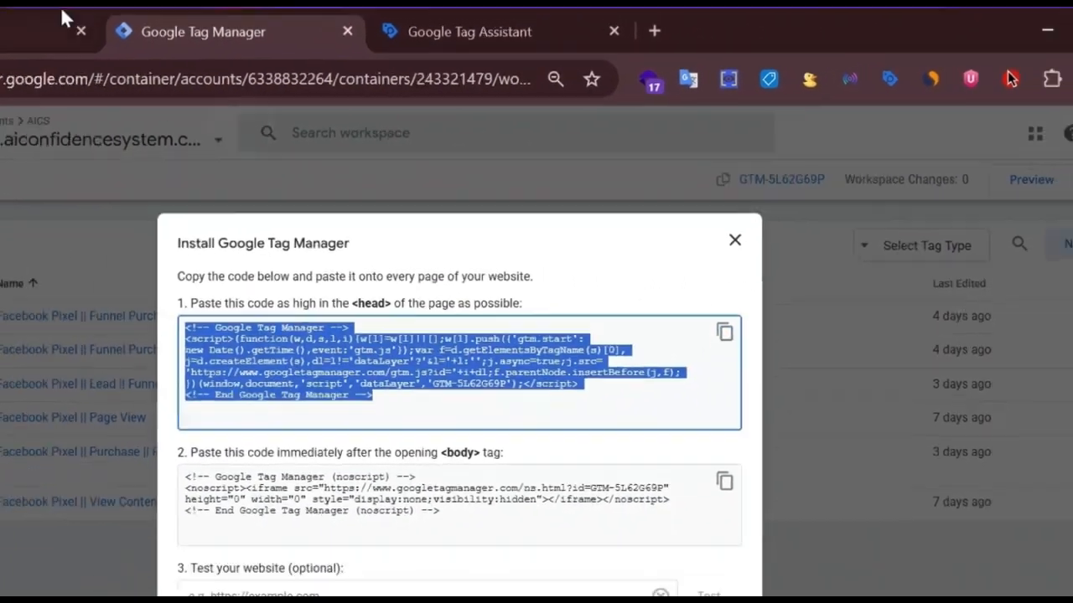
{"action": "left_click", "coordinate": [113, 29]}
{"action": "right_click", "coordinate": [474, 251]}
{"action": "left_click", "coordinate": [521, 252]}
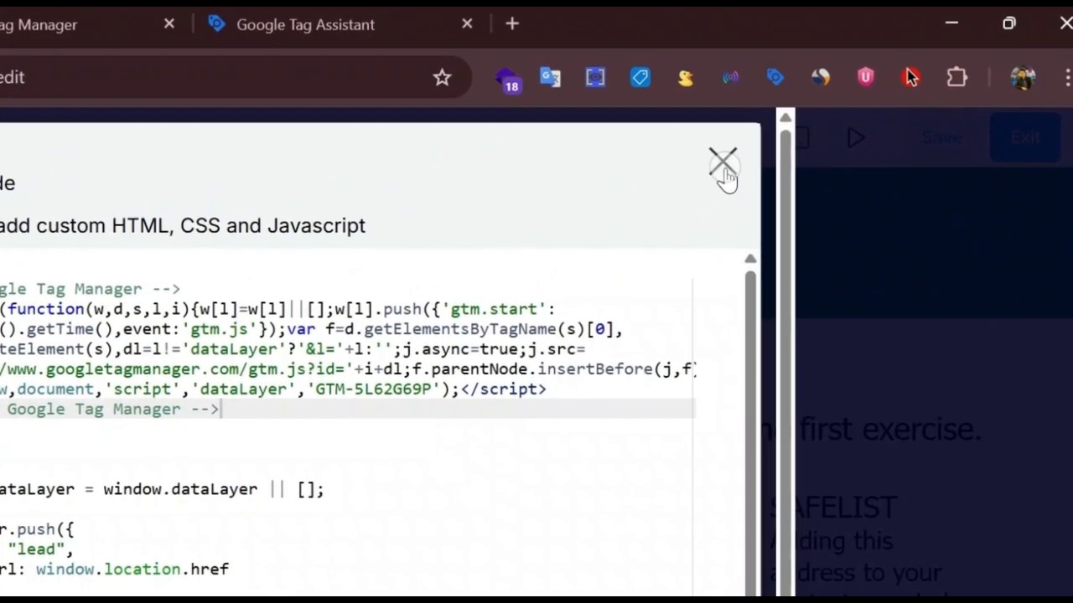
{"action": "left_click", "coordinate": [788, 150]}
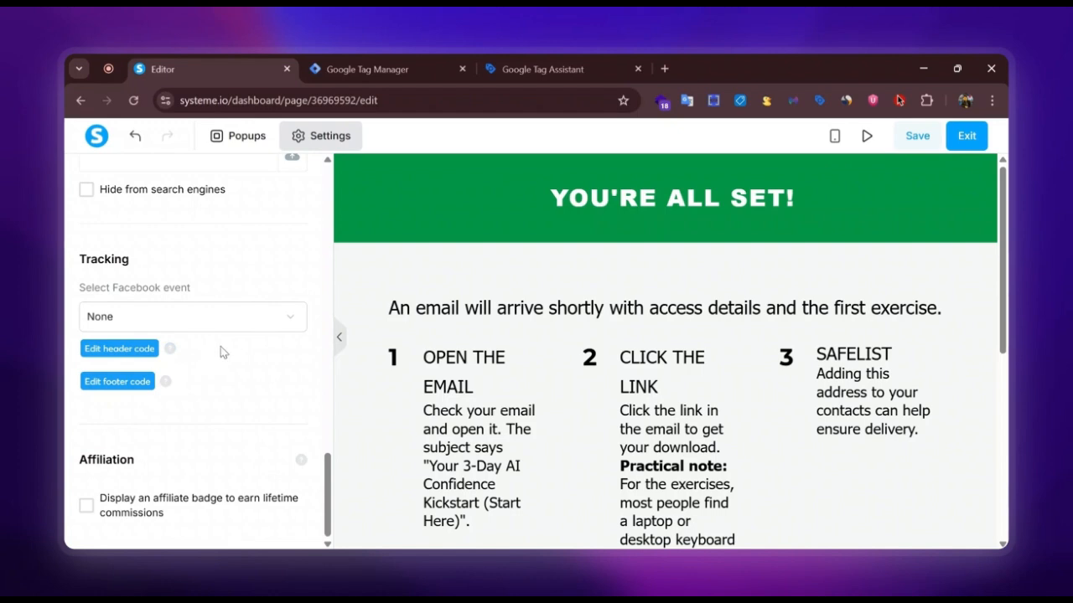
Go back to the Lead Magnet Optin Page step and copy its page URL.
{"action": "scroll", "coordinate": [221, 348], "scroll_direction": "up", "scroll_amount": 8}
{"action": "scroll", "coordinate": [231, 346], "scroll_direction": "down", "scroll_amount": 4}
{"action": "scroll", "coordinate": [233, 349], "scroll_direction": "down", "scroll_amount": 5}
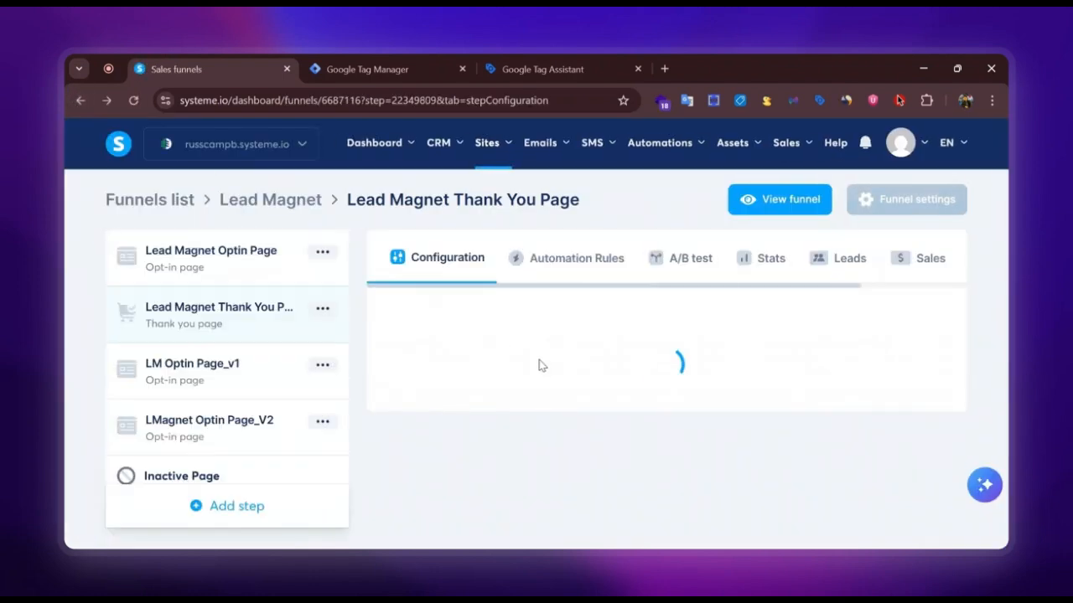
{"action": "left_click", "coordinate": [169, 251]}
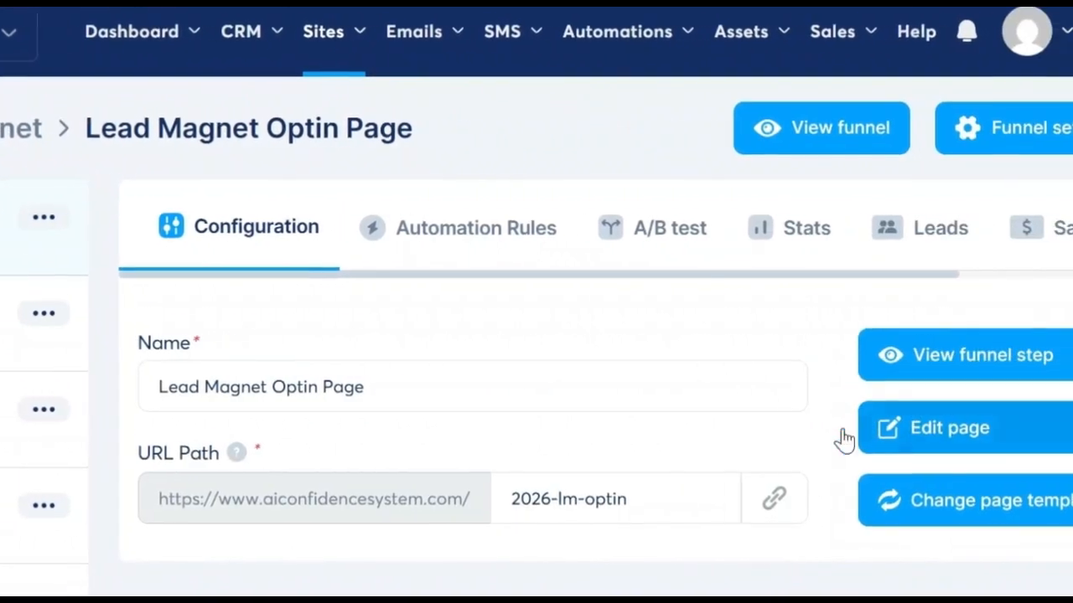
{"action": "left_click", "coordinate": [725, 495]}
{"action": "left_click", "coordinate": [247, 17]}
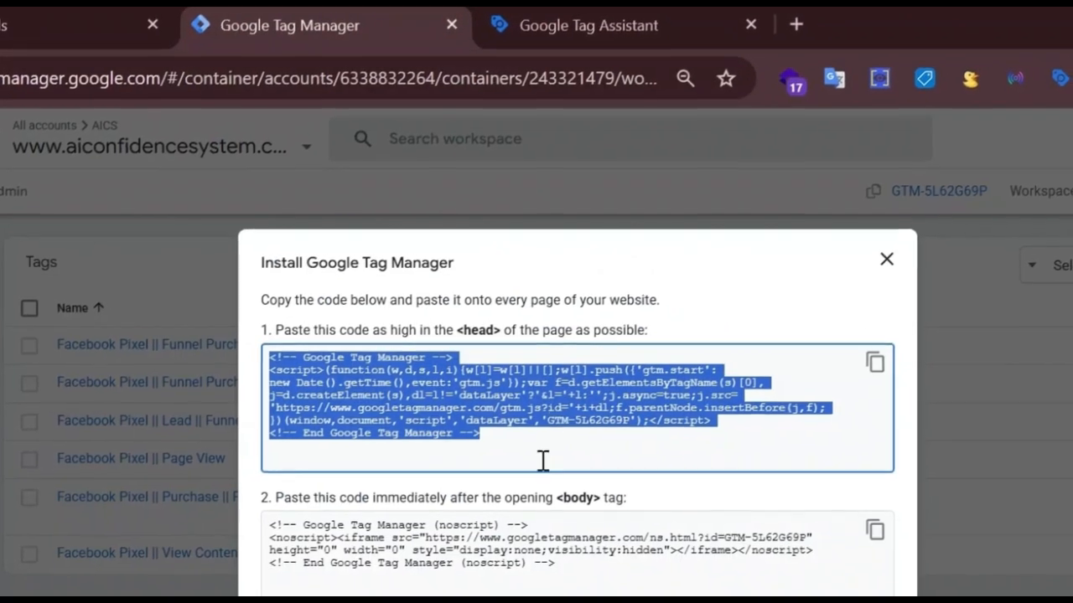
{"action": "left_click", "coordinate": [542, 460]}
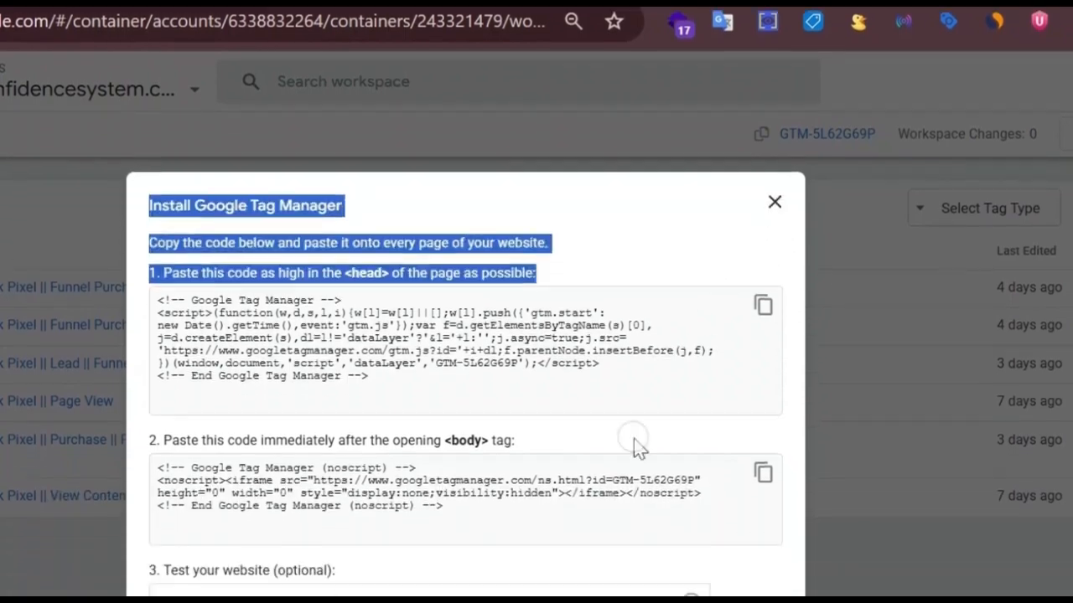
{"action": "left_click", "coordinate": [450, 471]}
{"action": "right_click", "coordinate": [454, 440]}
{"action": "key", "text": "Escape"}
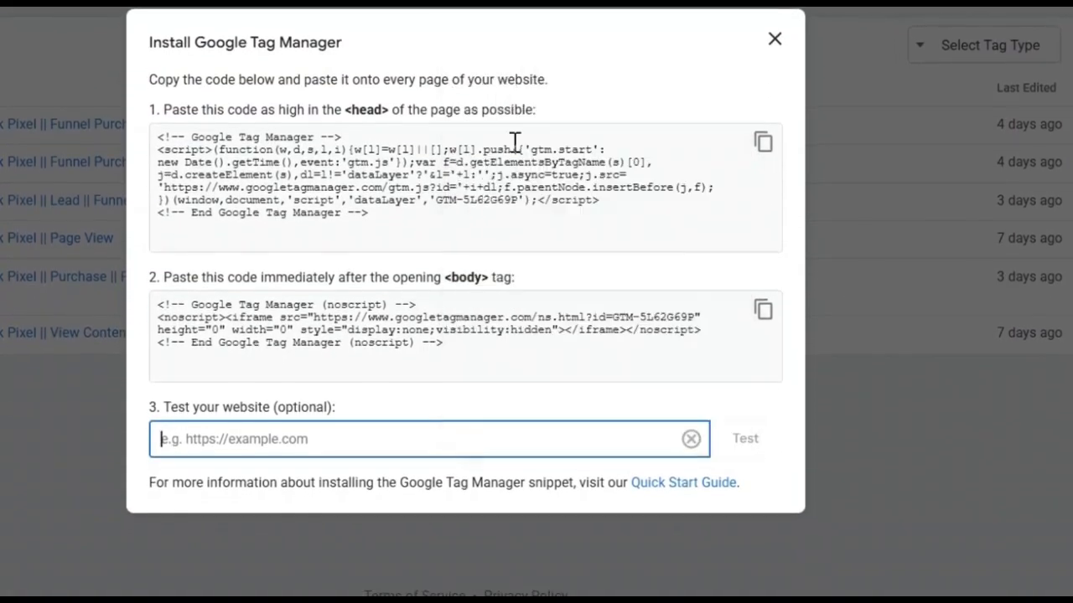
{"action": "left_click", "coordinate": [745, 438]}
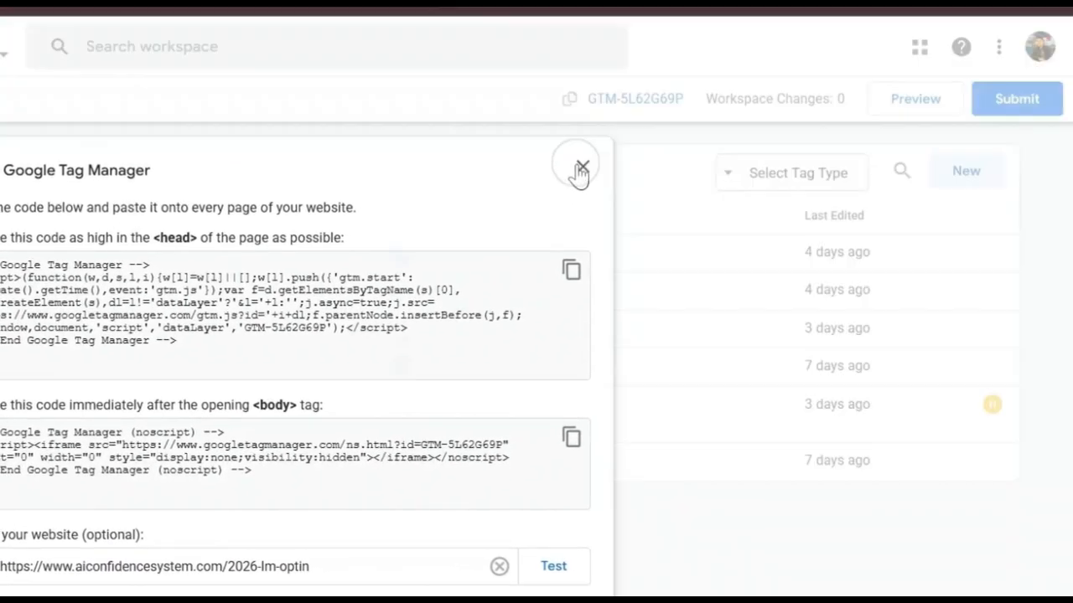
Close the install dialog and start Preview mode, connecting Tag Assistant to the pasted opt-in page URL.
{"action": "left_click", "coordinate": [580, 170]}
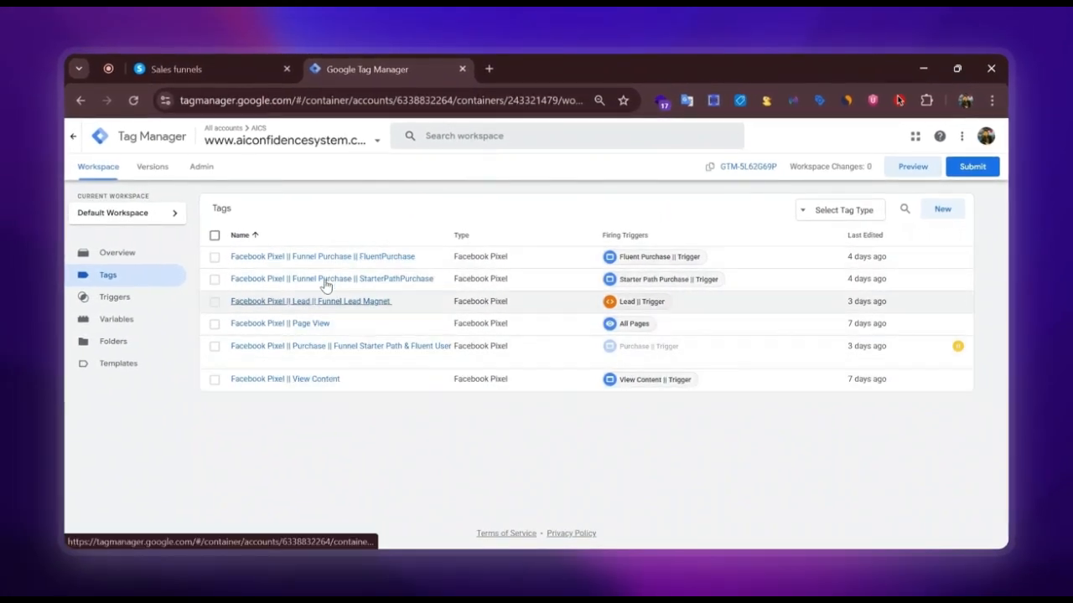
{"action": "left_click", "coordinate": [896, 176]}
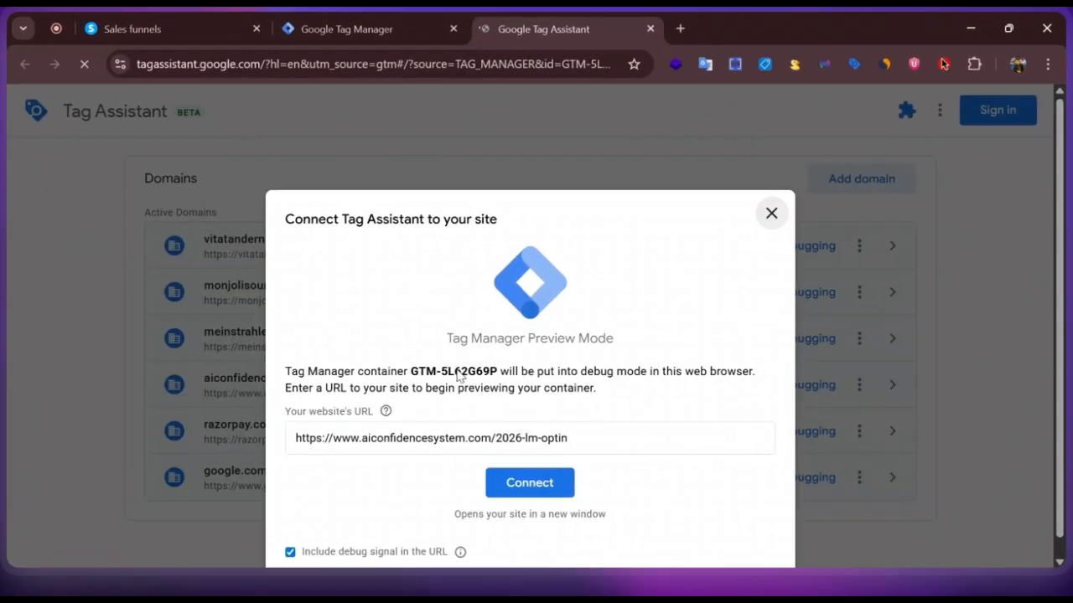
{"action": "left_click", "coordinate": [470, 434]}
{"action": "triple_click", "coordinate": [470, 434]}
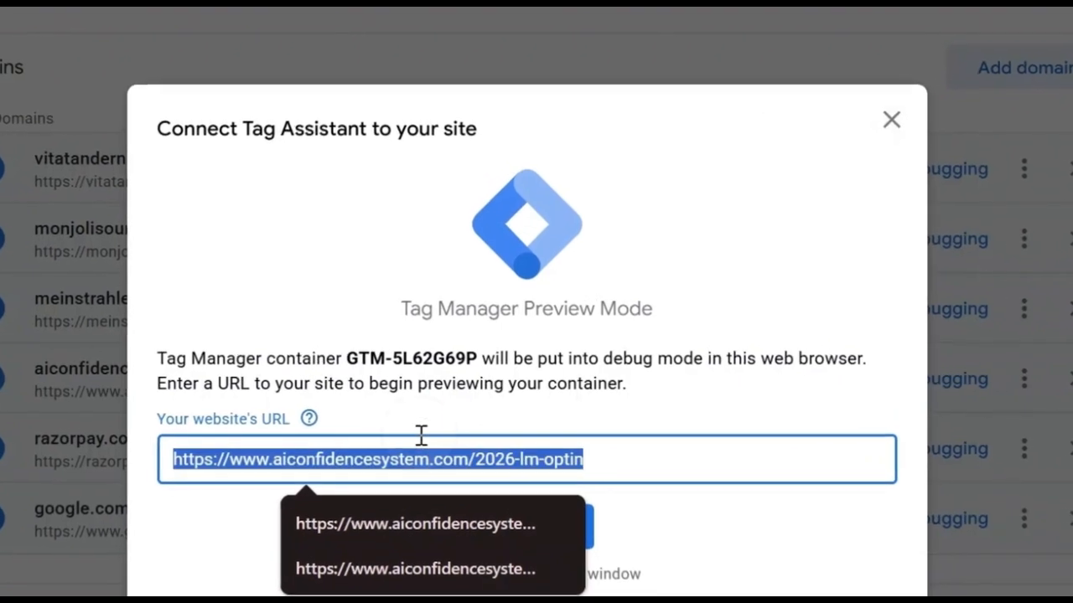
{"action": "right_click", "coordinate": [471, 434]}
{"action": "left_click", "coordinate": [465, 151]}
{"action": "left_click", "coordinate": [581, 448]}
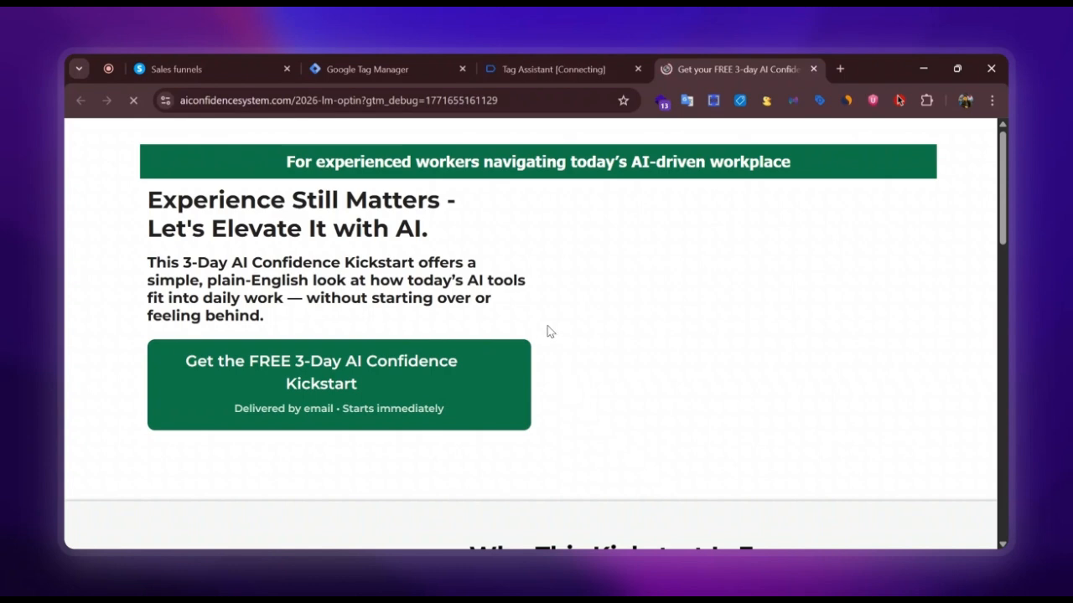
Continue in Tag Assistant and review which tags fired on the opt-in page.
{"action": "left_click", "coordinate": [541, 60]}
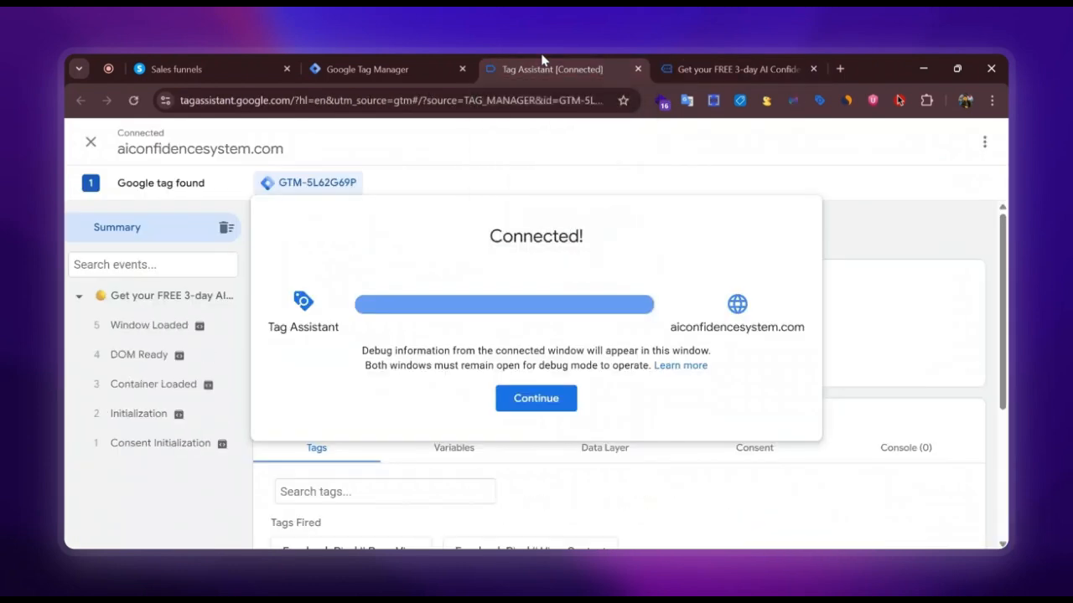
{"action": "left_click", "coordinate": [536, 399]}
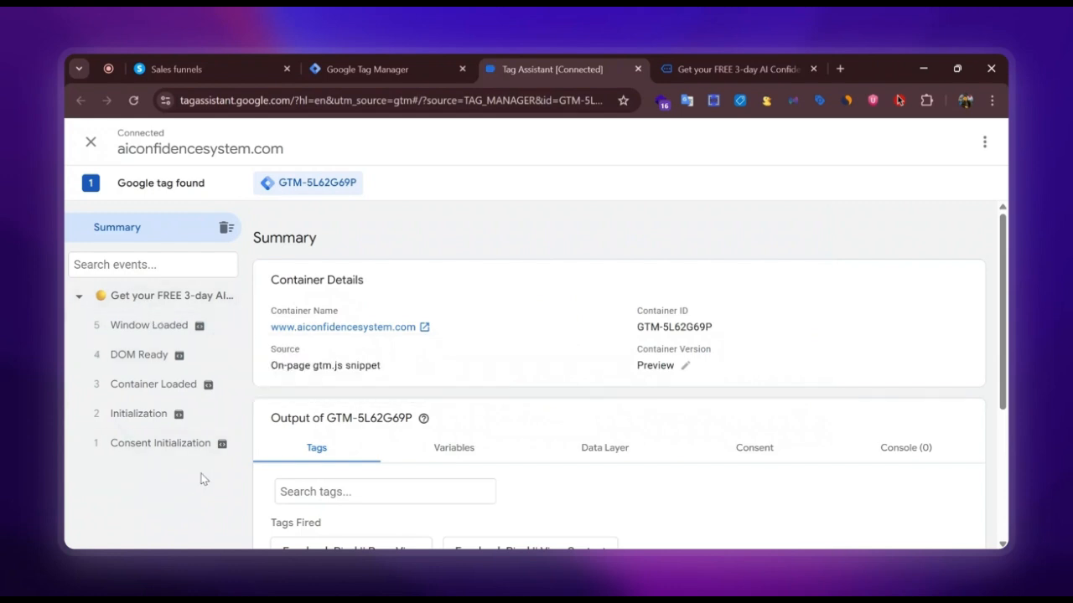
{"action": "scroll", "coordinate": [418, 414], "scroll_direction": "down", "scroll_amount": 3}
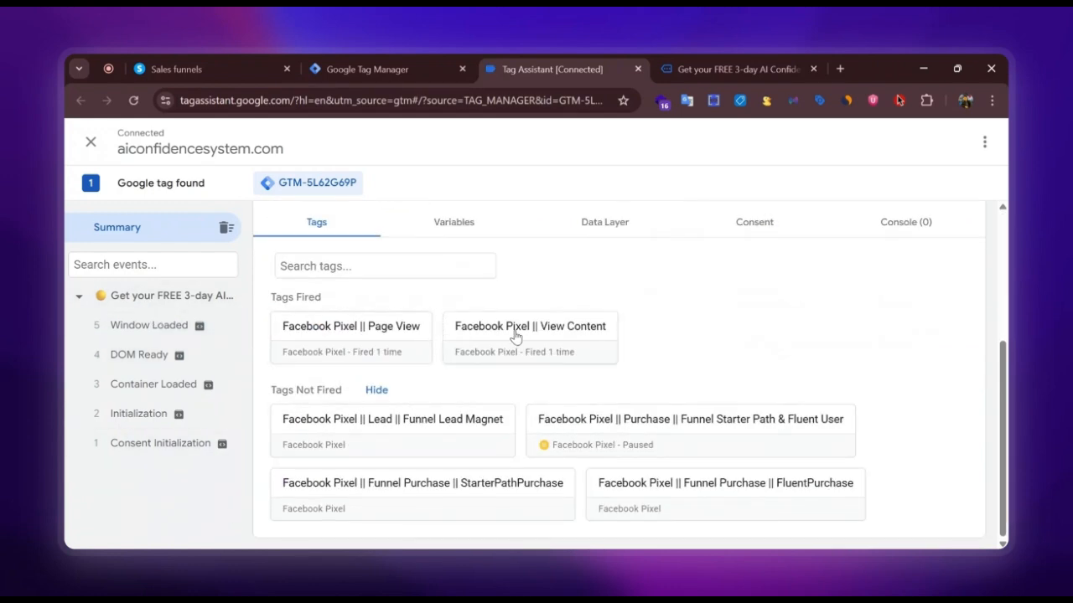
On the opt-in page, open the signup form, fill in a test first name and test e-mail address, and submit it.
{"action": "left_click", "coordinate": [746, 68]}
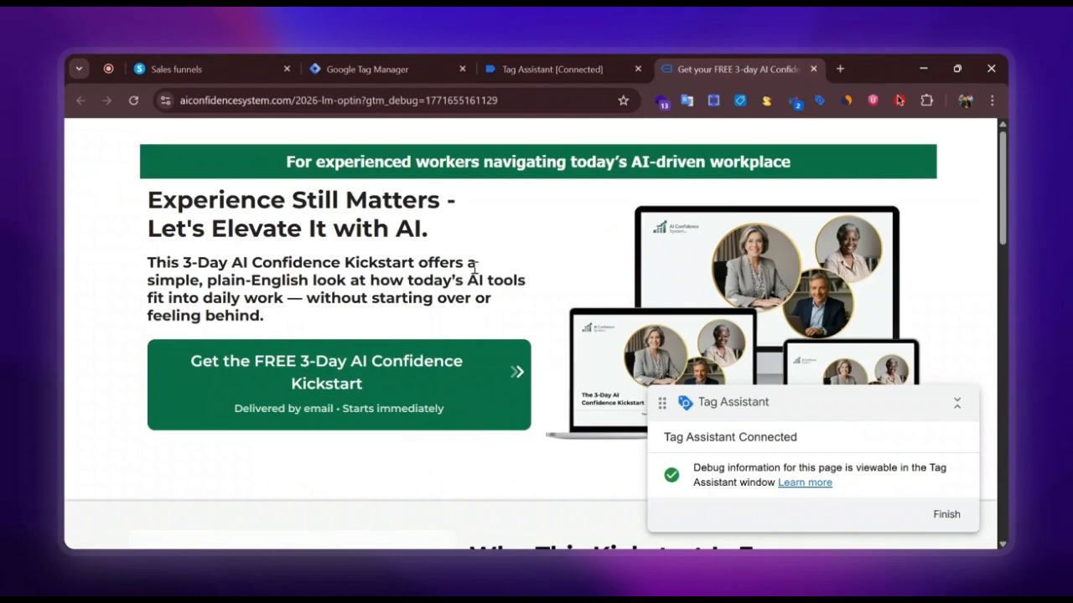
{"action": "scroll", "coordinate": [394, 293], "scroll_direction": "down", "scroll_amount": 1}
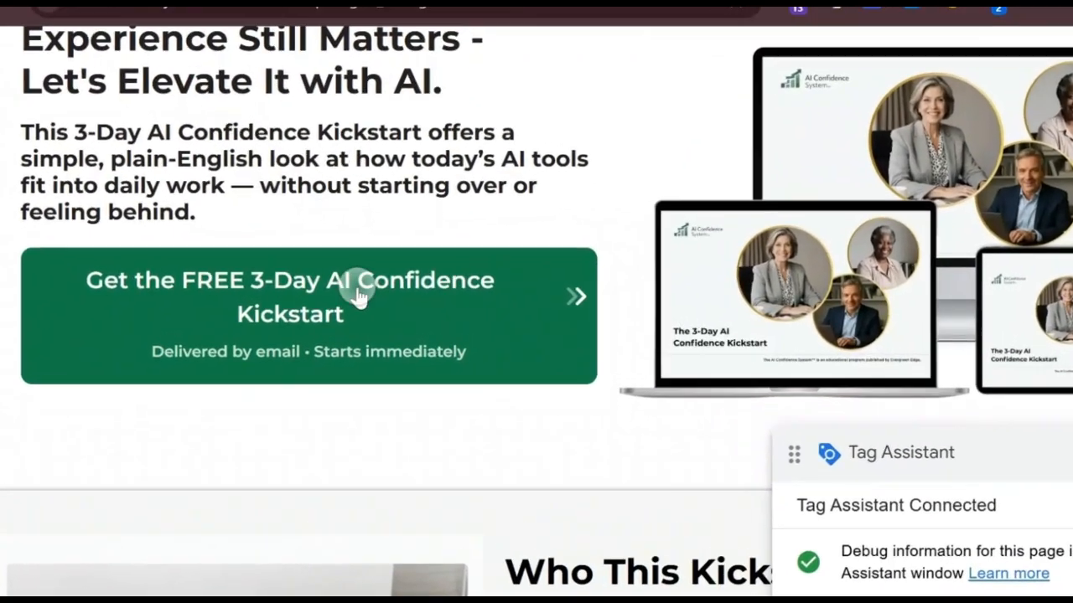
{"action": "left_click", "coordinate": [371, 299]}
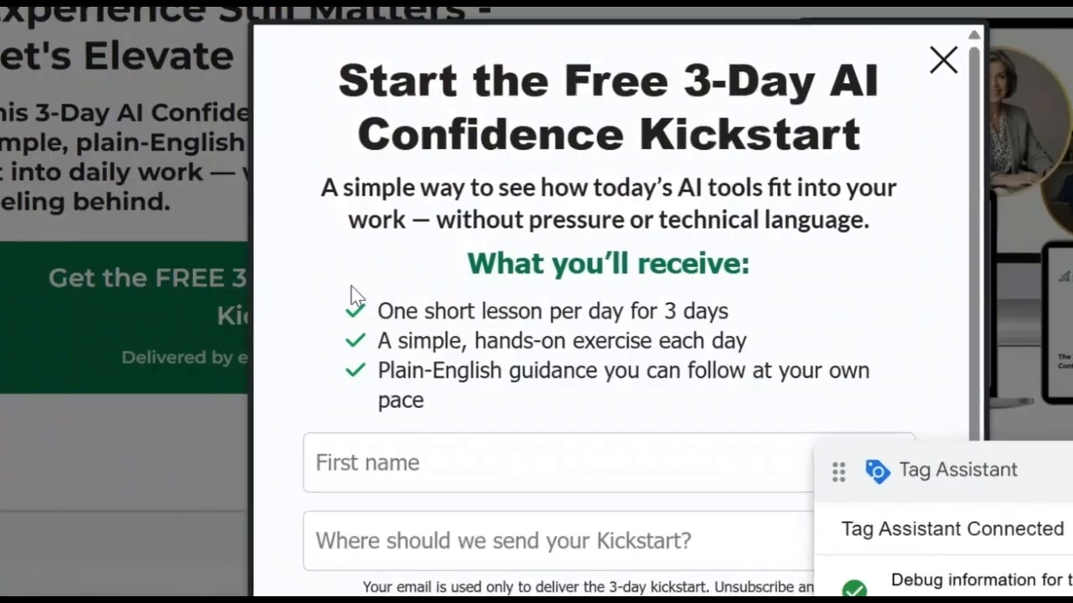
{"action": "left_click", "coordinate": [424, 441]}
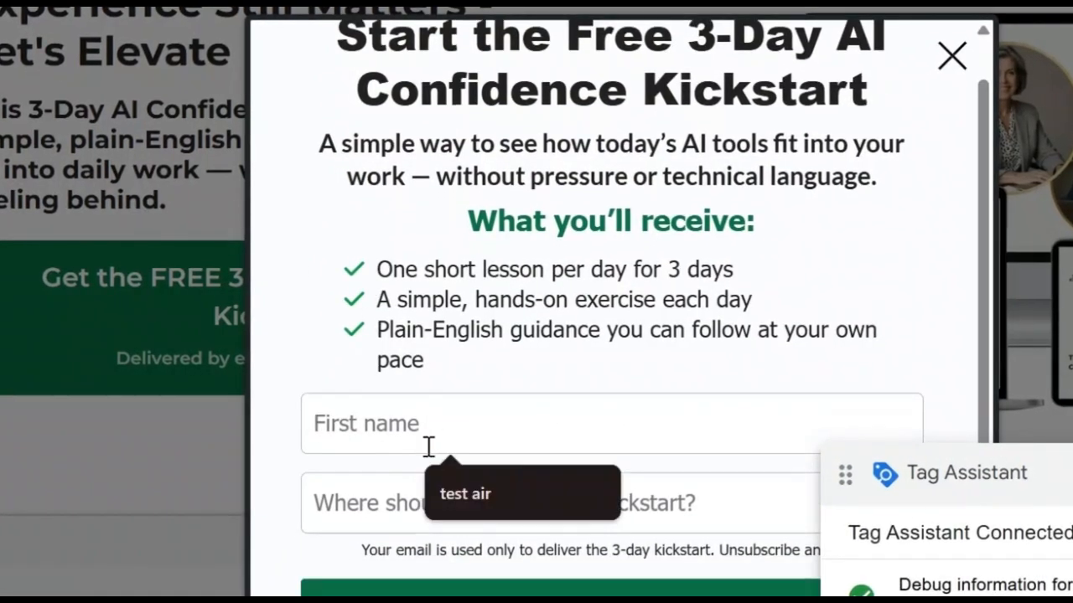
{"action": "left_click", "coordinate": [469, 496]}
{"action": "left_click", "coordinate": [411, 487]}
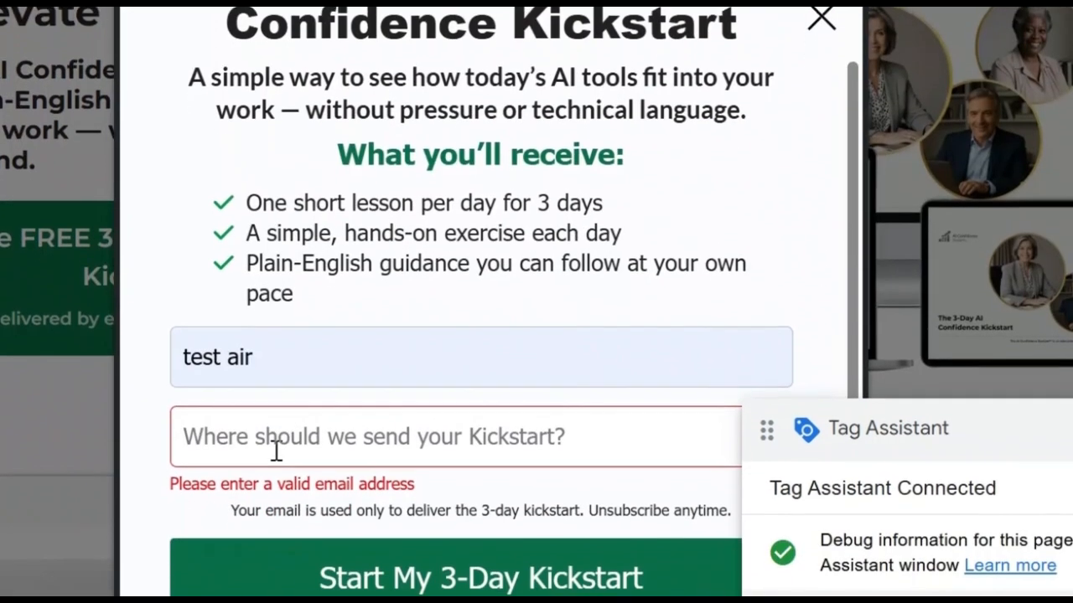
{"action": "right_click", "coordinate": [405, 520]}
{"action": "left_click", "coordinate": [329, 149]}
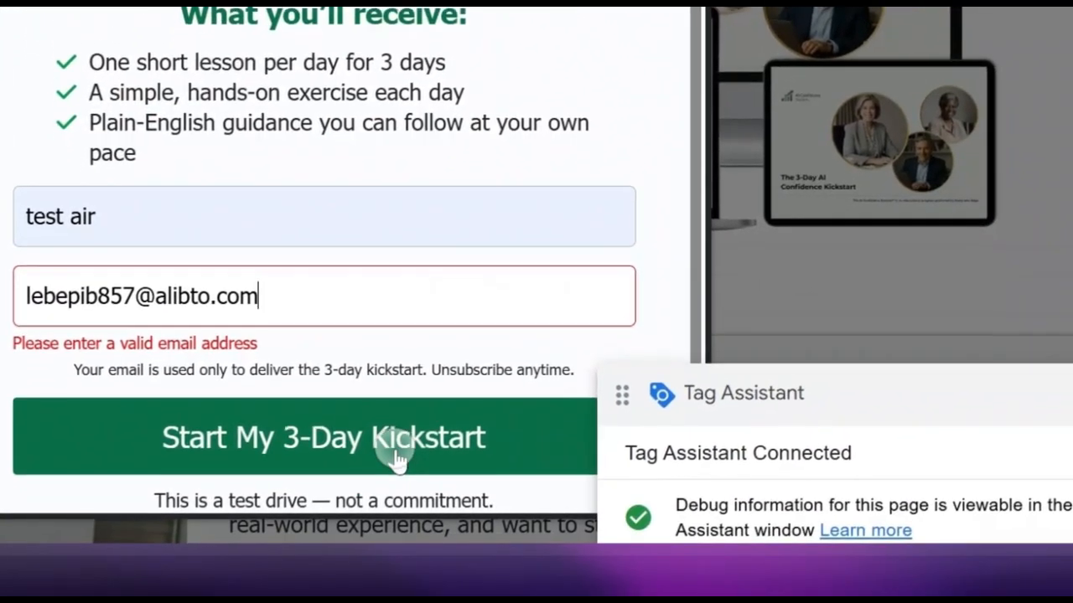
{"action": "left_click", "coordinate": [357, 495]}
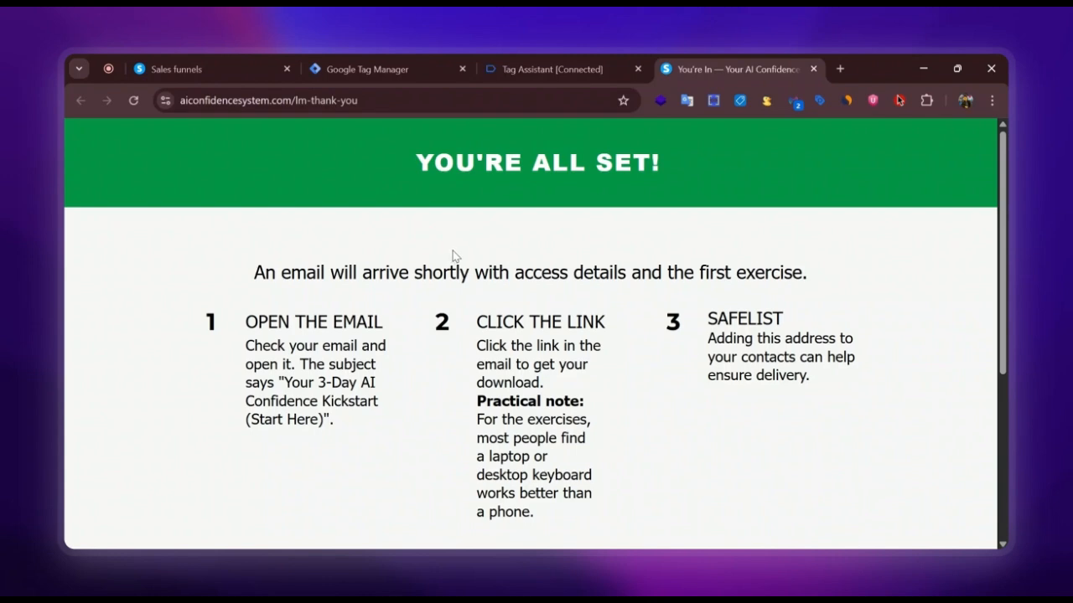
In Tag Assistant, inspect the lead event and the details of the Lead tag it fired.
{"action": "left_click", "coordinate": [570, 67]}
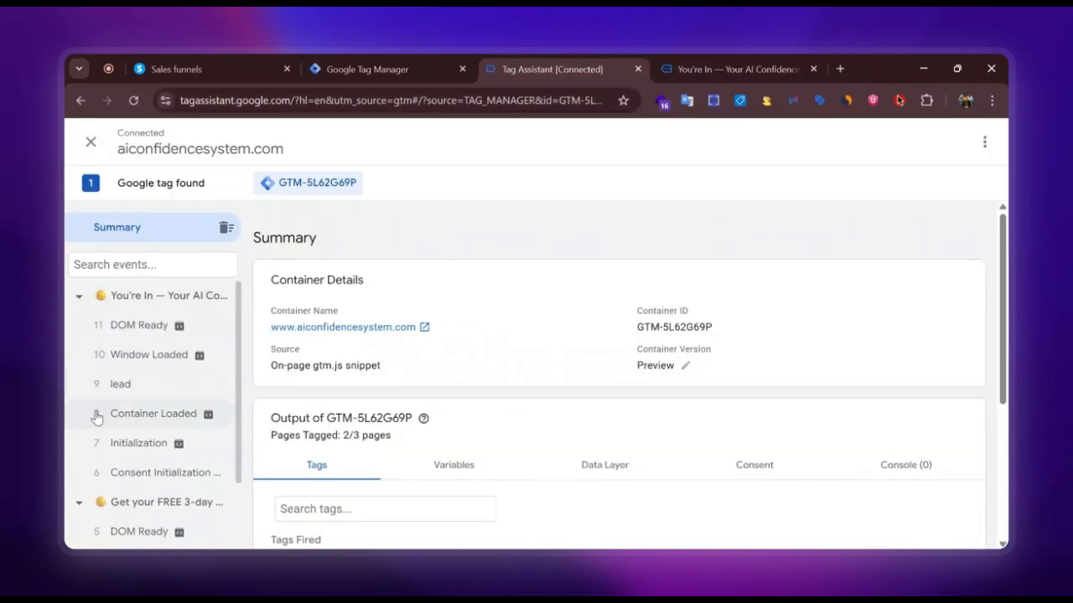
{"action": "left_click", "coordinate": [109, 387]}
{"action": "scroll", "coordinate": [482, 416], "scroll_direction": "down", "scroll_amount": 3}
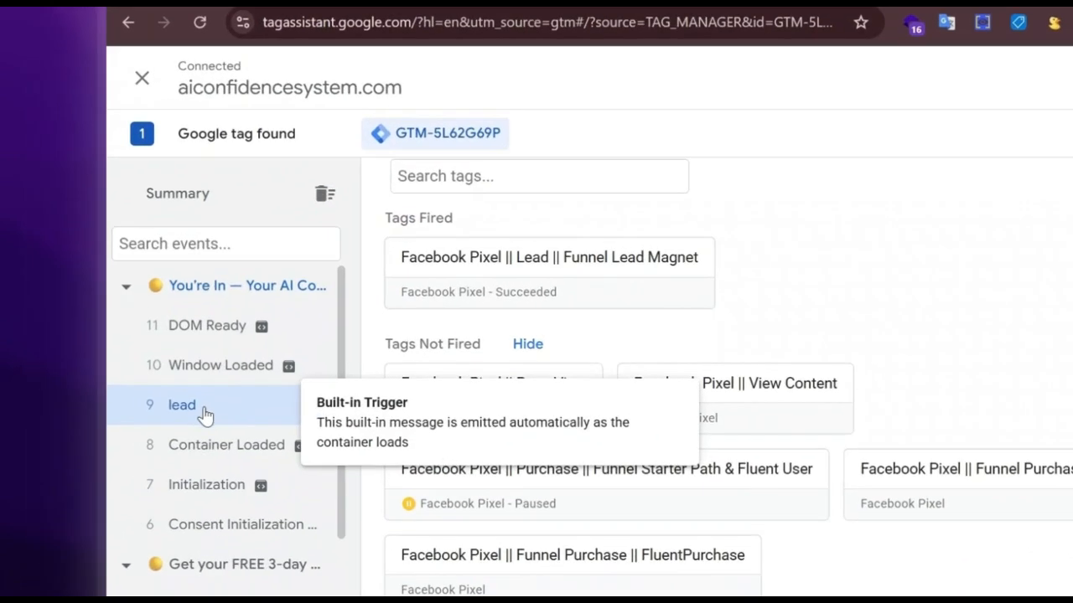
{"action": "scroll", "coordinate": [542, 310], "scroll_direction": "up", "scroll_amount": 5}
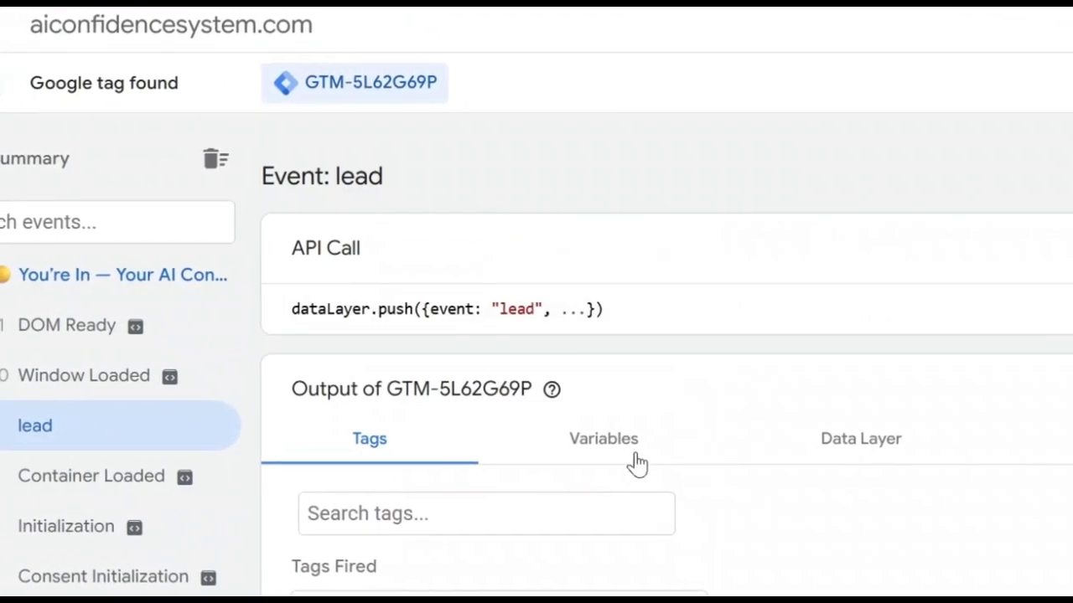
{"action": "scroll", "coordinate": [594, 460], "scroll_direction": "down", "scroll_amount": 5}
{"action": "left_click", "coordinate": [534, 401]}
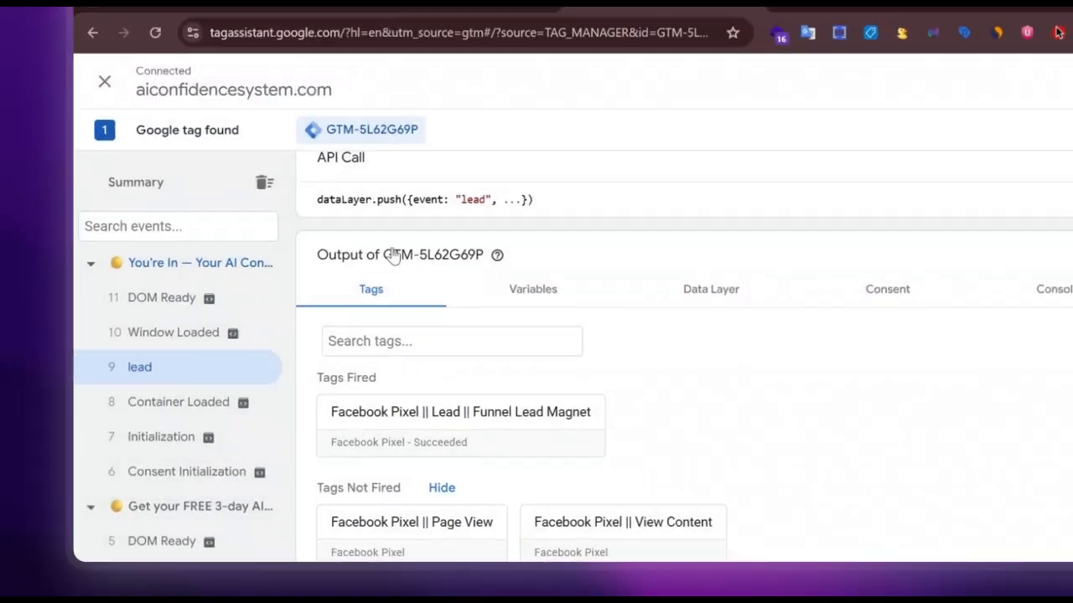
Look over the thank-you page and return to the Lead Magnet funnel in Systeme.io.
{"action": "left_click", "coordinate": [738, 63]}
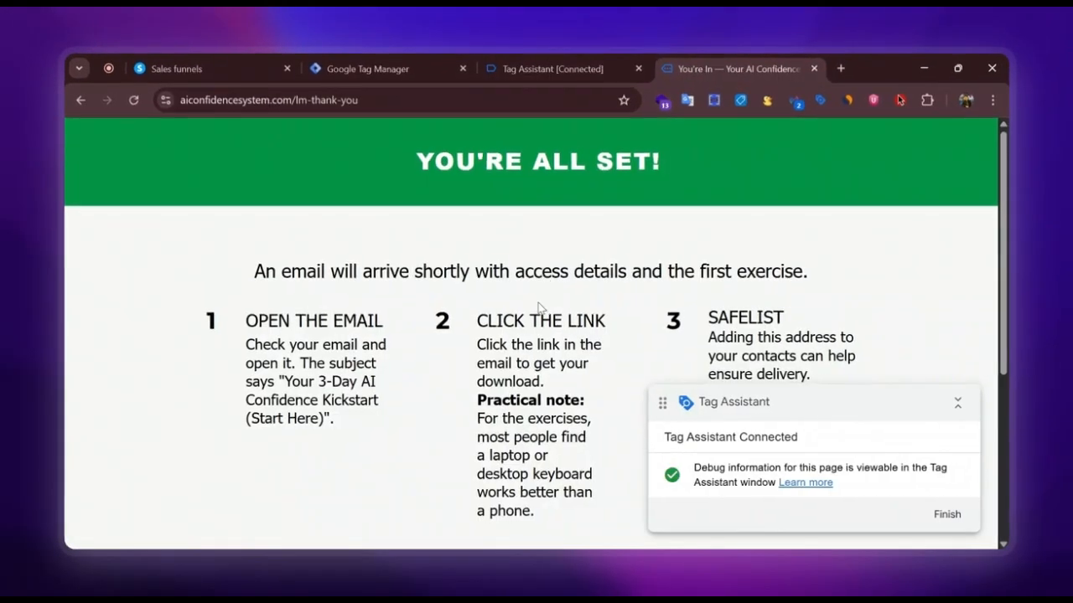
{"action": "scroll", "coordinate": [546, 302], "scroll_direction": "down", "scroll_amount": 5}
{"action": "scroll", "coordinate": [545, 302], "scroll_direction": "up", "scroll_amount": 5}
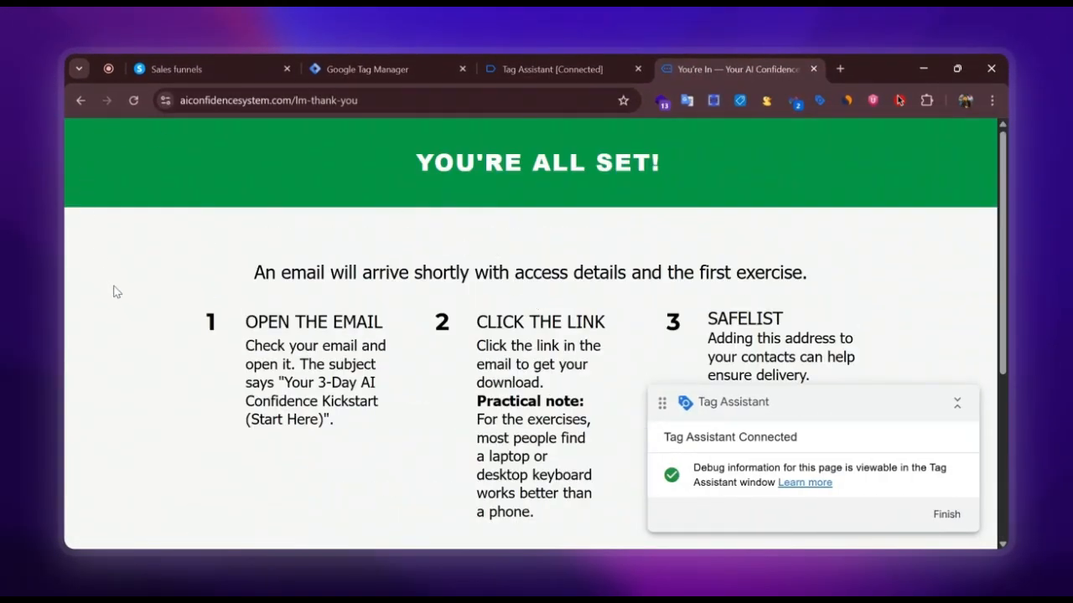
{"action": "scroll", "coordinate": [147, 369], "scroll_direction": "down", "scroll_amount": 1}
{"action": "left_click", "coordinate": [352, 62]}
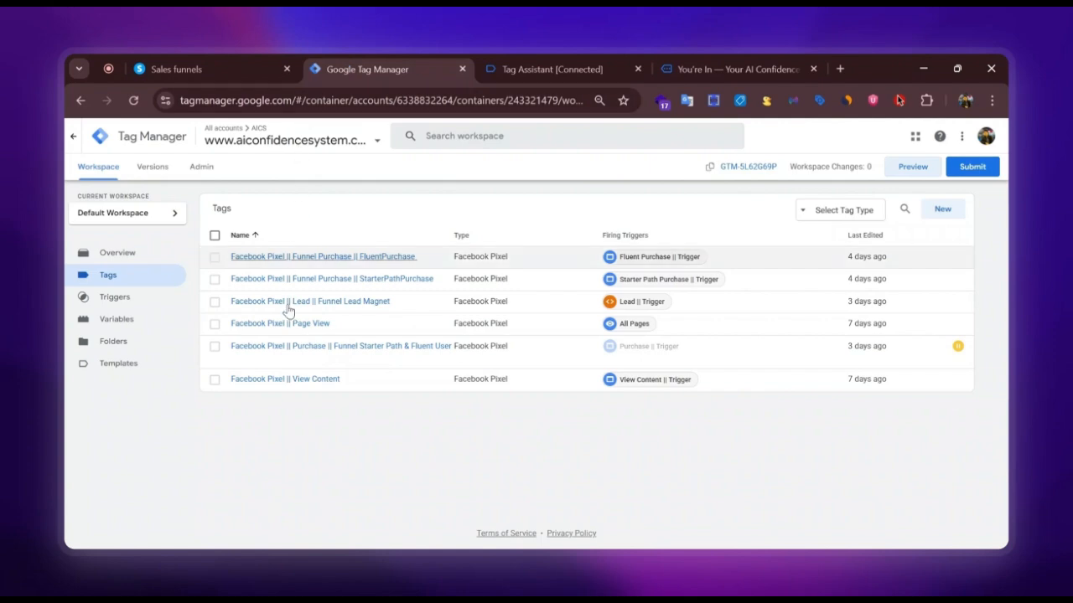
{"action": "left_click", "coordinate": [667, 65]}
{"action": "scroll", "coordinate": [549, 335], "scroll_direction": "down", "scroll_amount": 3}
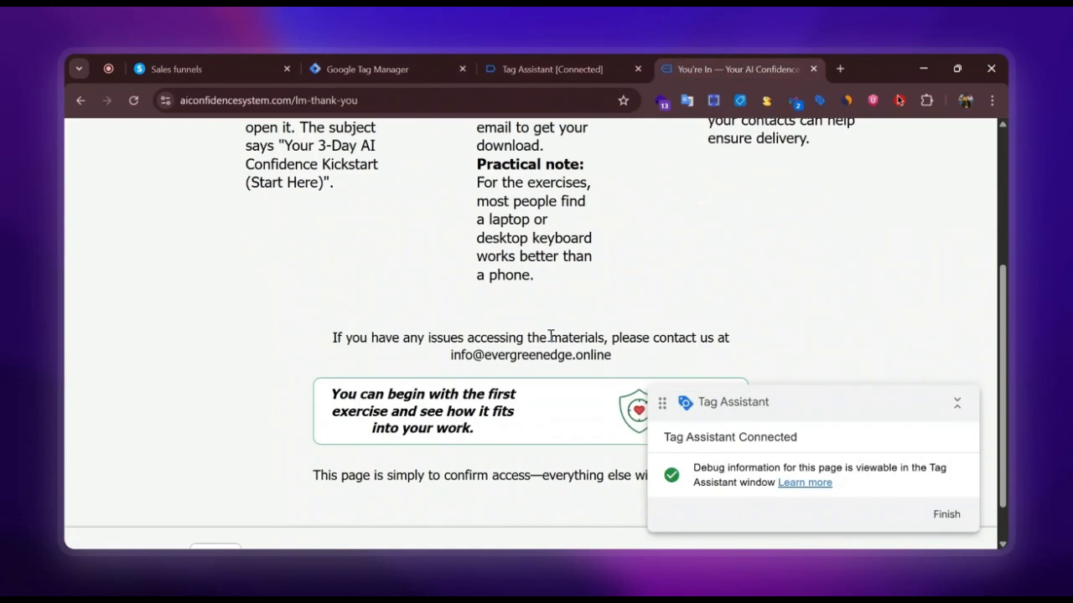
{"action": "scroll", "coordinate": [550, 335], "scroll_direction": "down", "scroll_amount": 2}
{"action": "scroll", "coordinate": [551, 336], "scroll_direction": "up", "scroll_amount": 5}
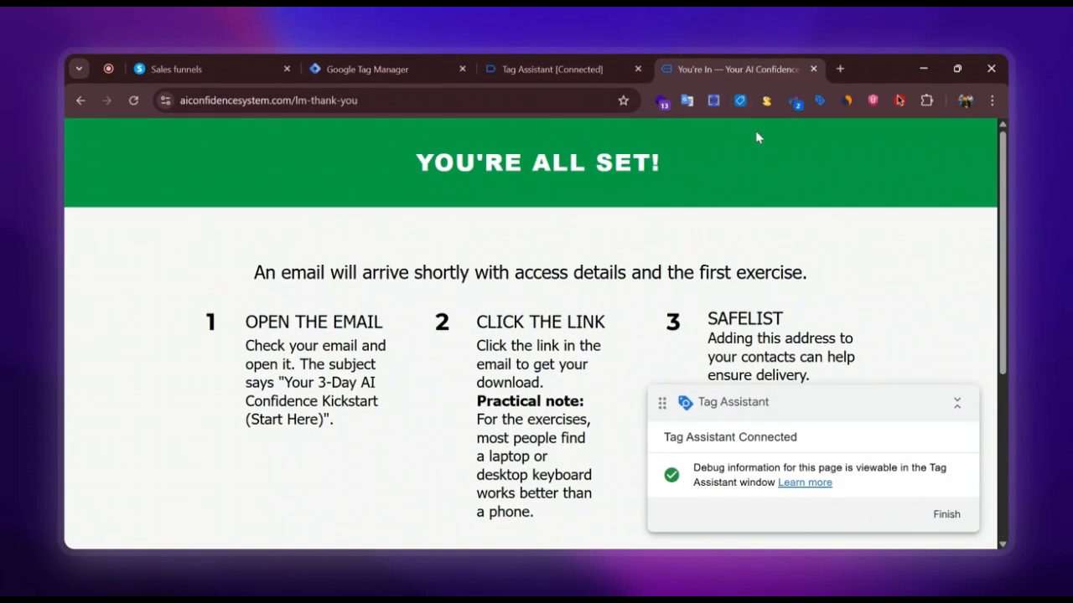
{"action": "left_click", "coordinate": [613, 69]}
{"action": "left_click", "coordinate": [425, 60]}
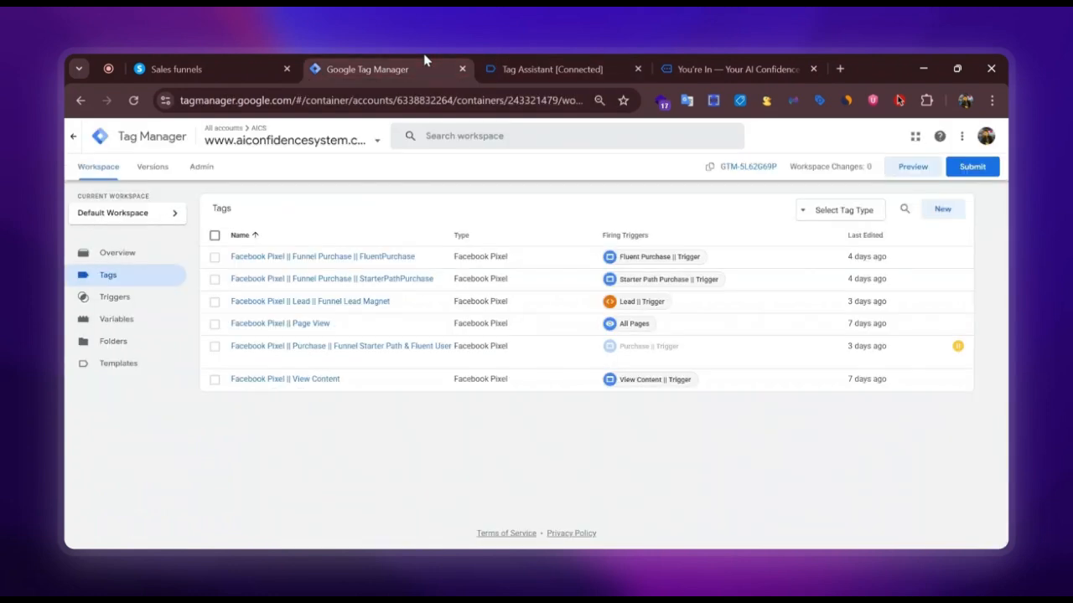
{"action": "left_click", "coordinate": [211, 67]}
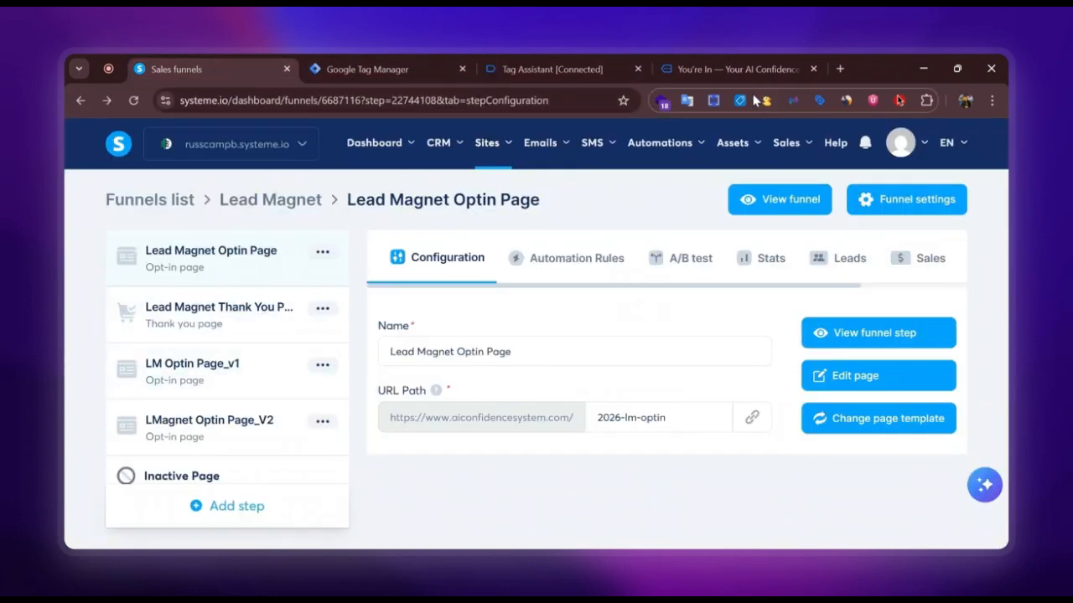
{"action": "mouse_move", "coordinate": [740, 73]}
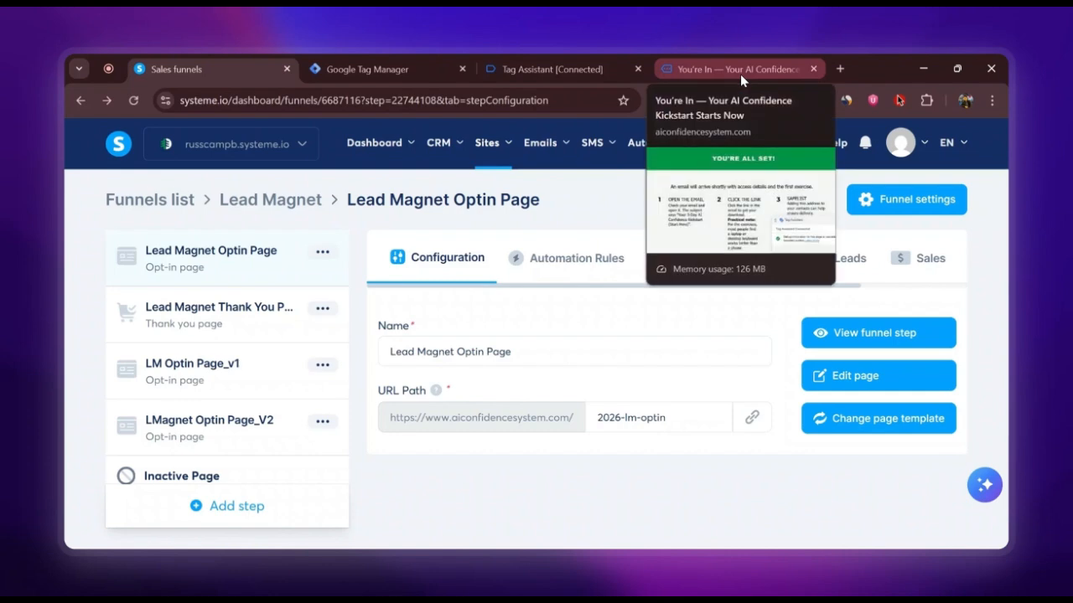